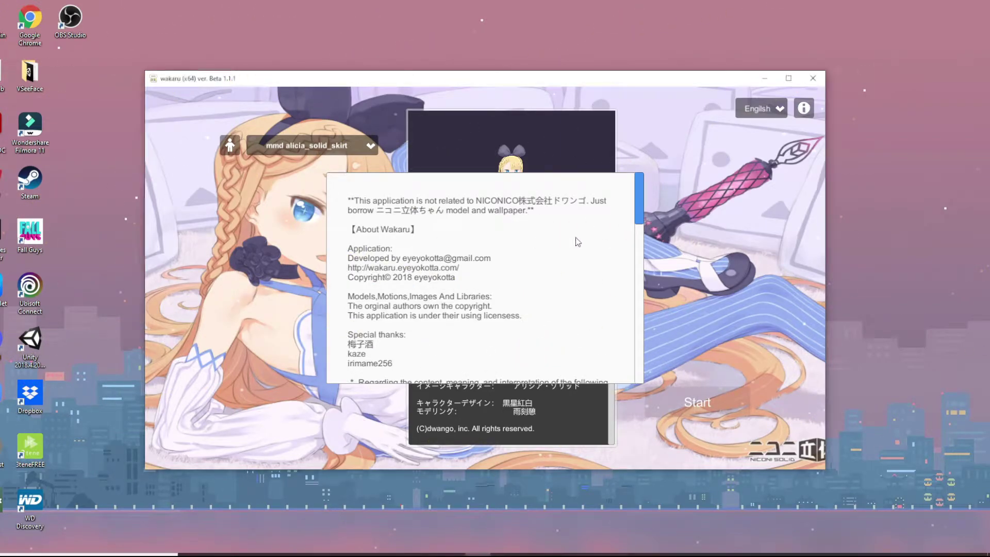
# - Read through the application's disclaimer and terms of use to the end and accept them
pyautogui.moveTo(631, 208); pyautogui.dragTo(630, 295)
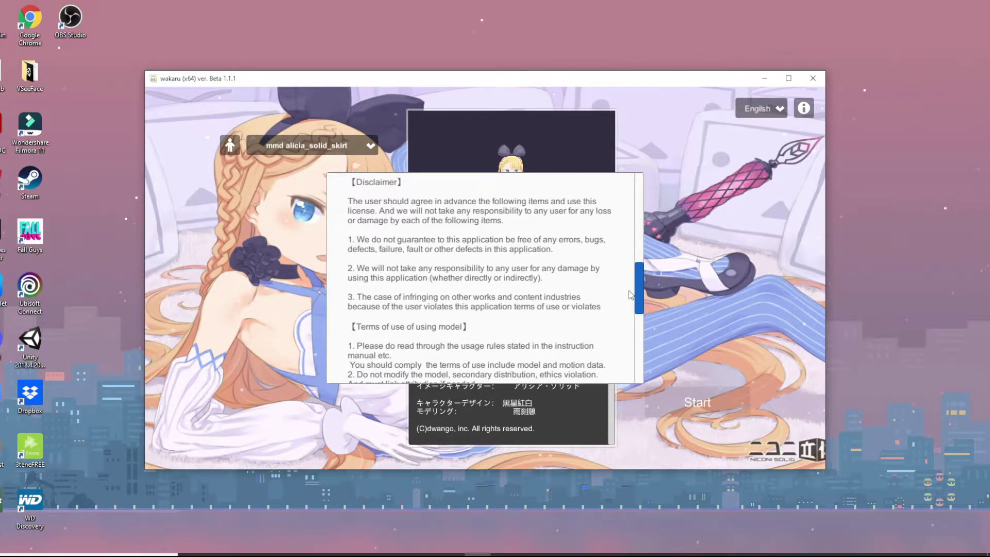
pyautogui.moveTo(630, 295); pyautogui.dragTo(631, 303)
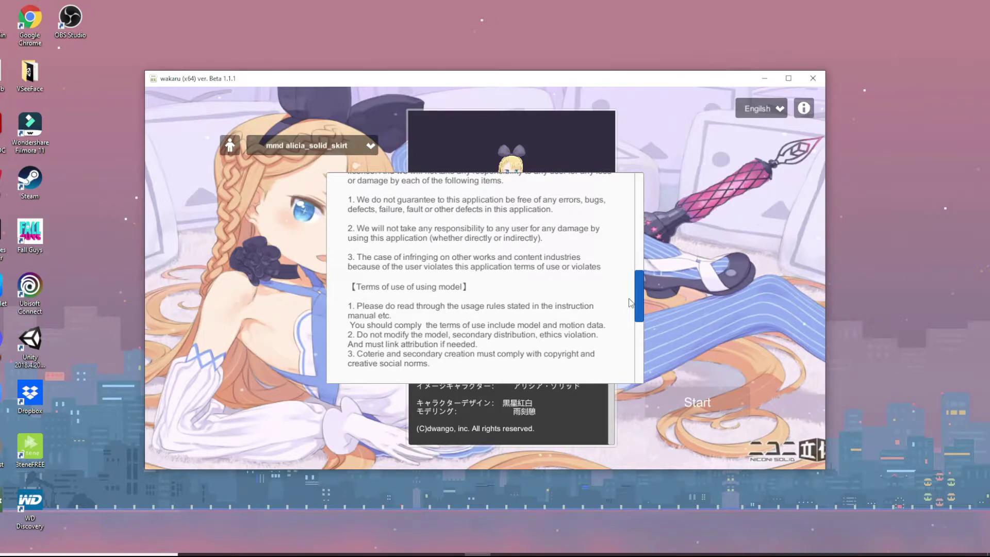
pyautogui.moveTo(630, 303); pyautogui.dragTo(626, 343)
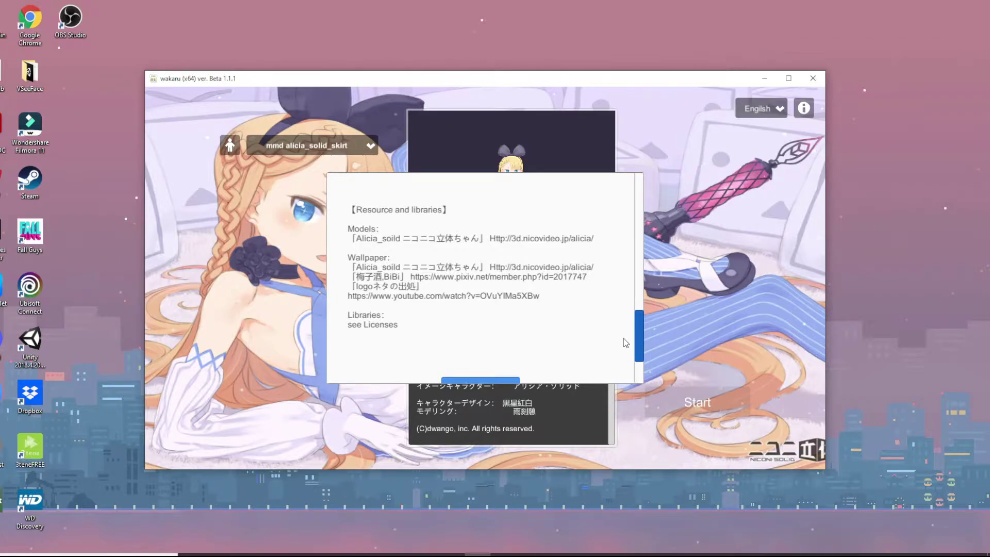
pyautogui.moveTo(626, 342); pyautogui.dragTo(620, 353)
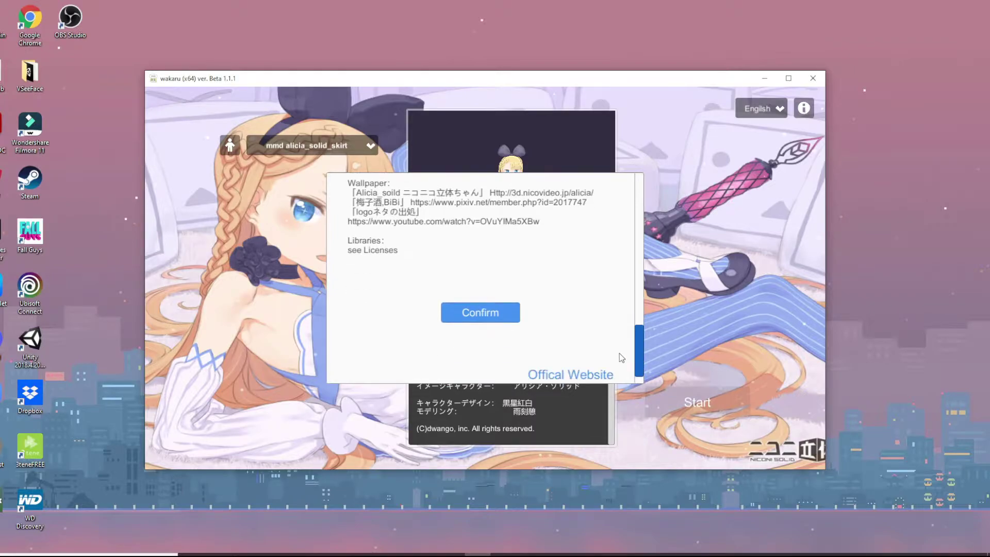
pyautogui.click(488, 314)
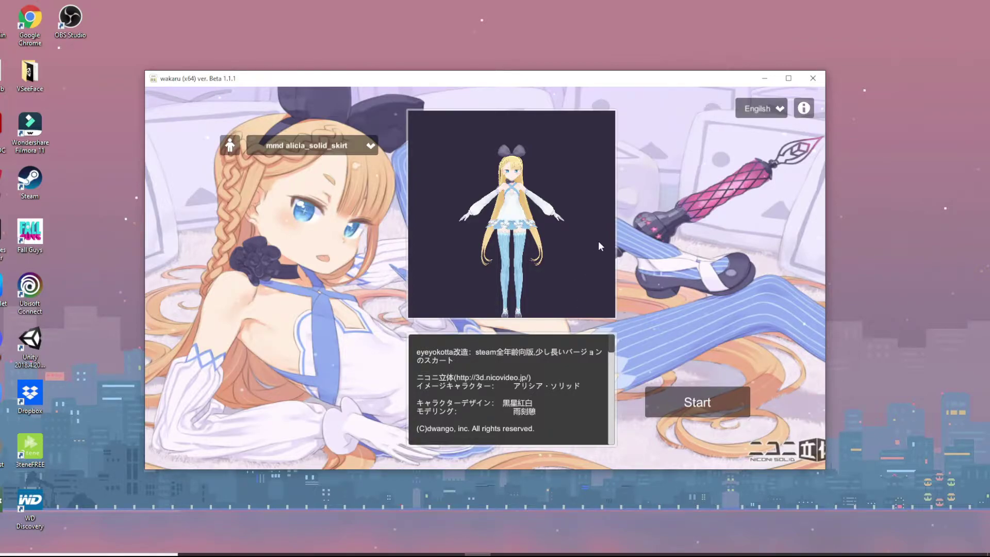
# - Preview the bundled AliciaSolid.vrm avatar and reselect mmd alicia_solid_skirt as the model
pyautogui.click(370, 150)
pyautogui.click(361, 174)
pyautogui.click(363, 151)
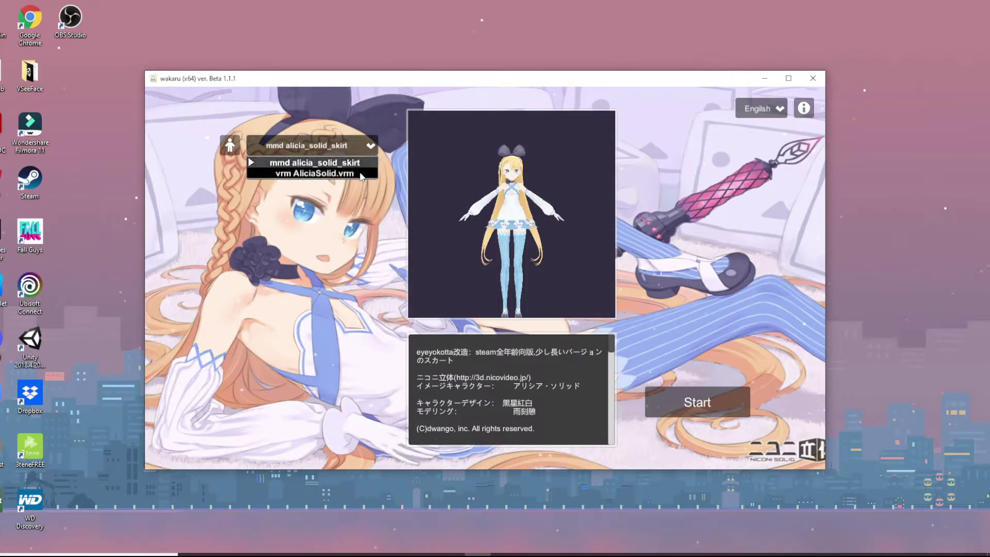
pyautogui.click(358, 160)
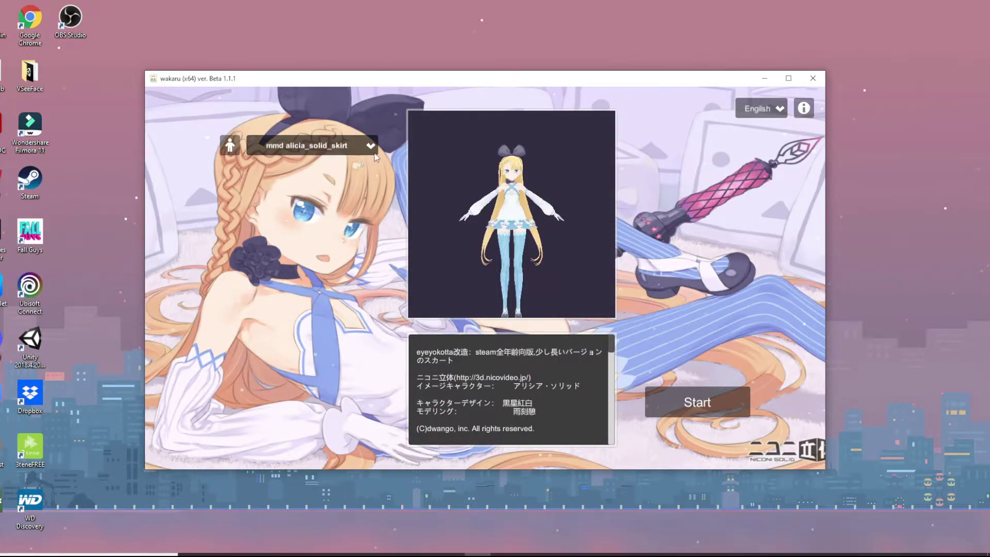
pyautogui.click(371, 149)
pyautogui.click(366, 174)
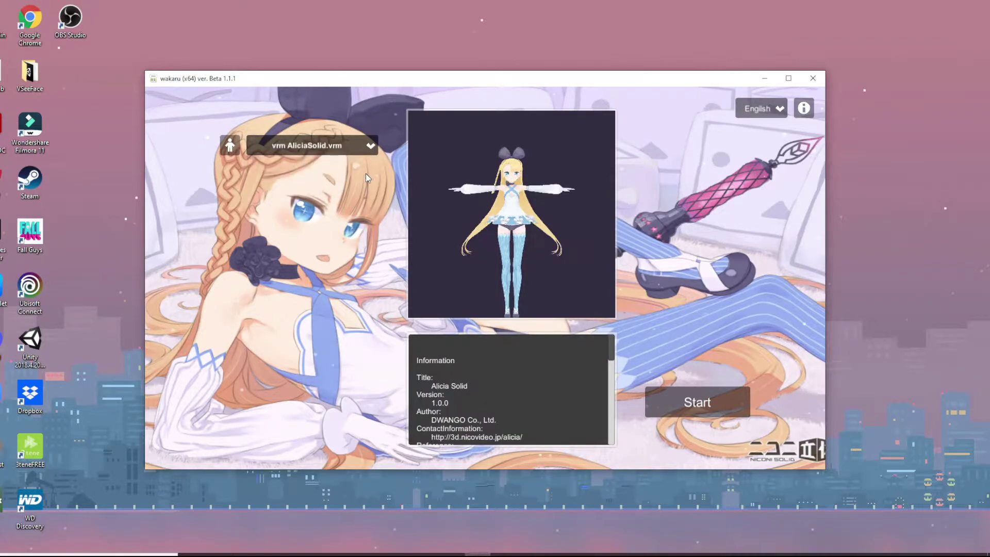
pyautogui.click(372, 149)
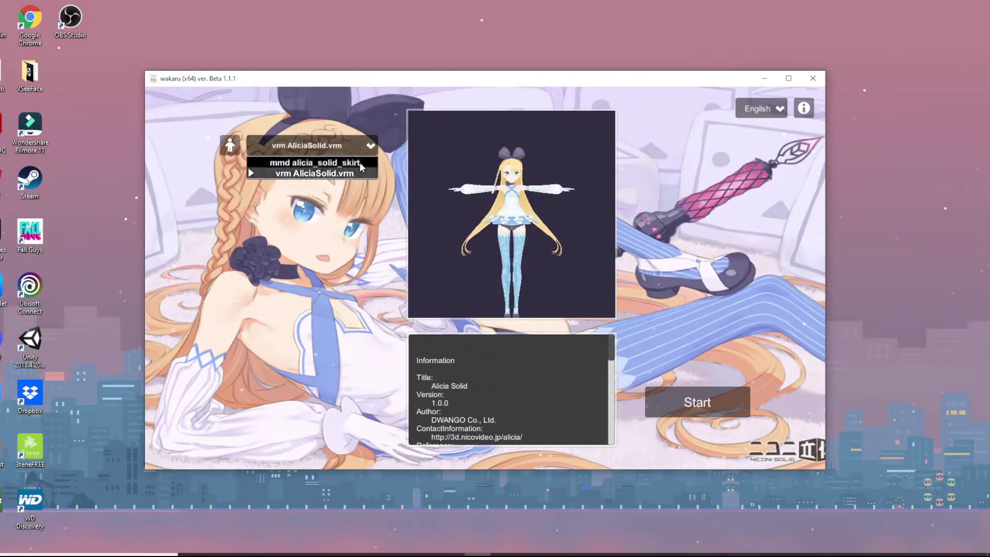
pyautogui.click(360, 162)
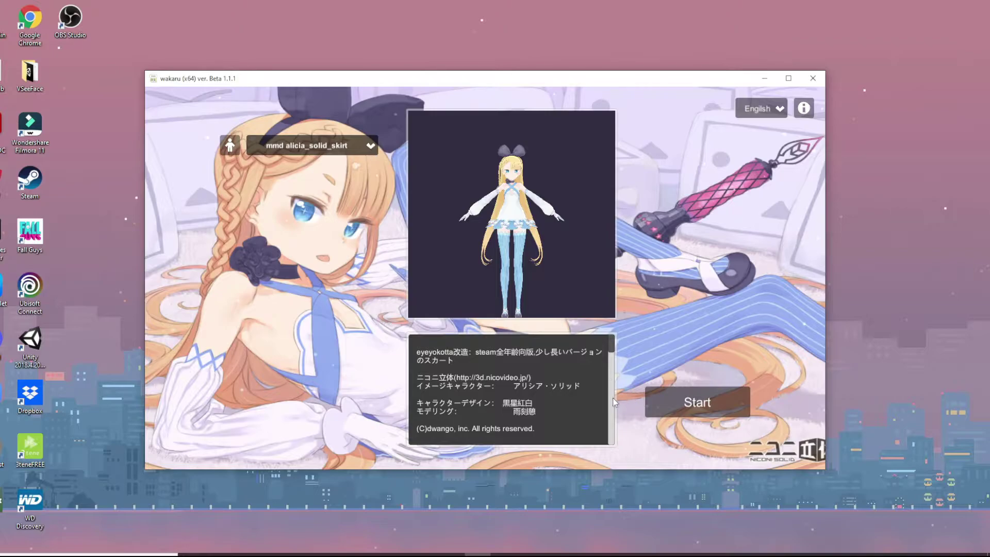
# - Review the model's usage terms, start the session with alicia_solid_skirt and sync the avatar with the face tracking
pyautogui.scroll(-5, 595, 390)
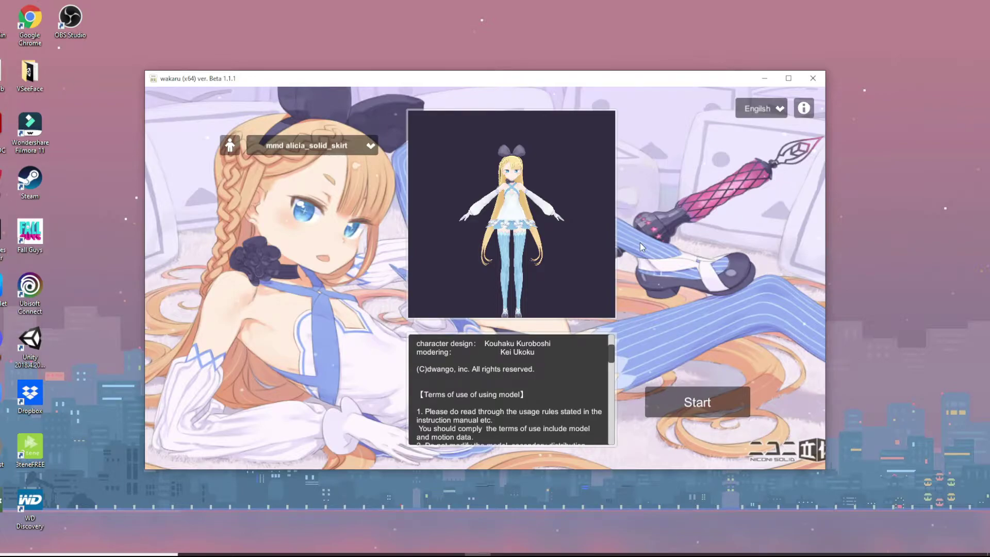
pyautogui.moveTo(614, 364); pyautogui.dragTo(575, 265)
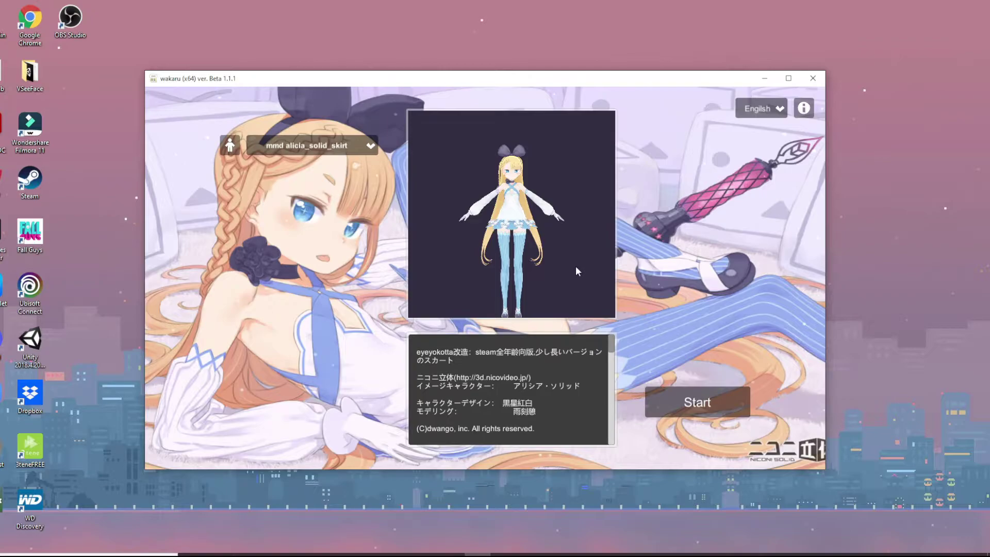
pyautogui.click(695, 403)
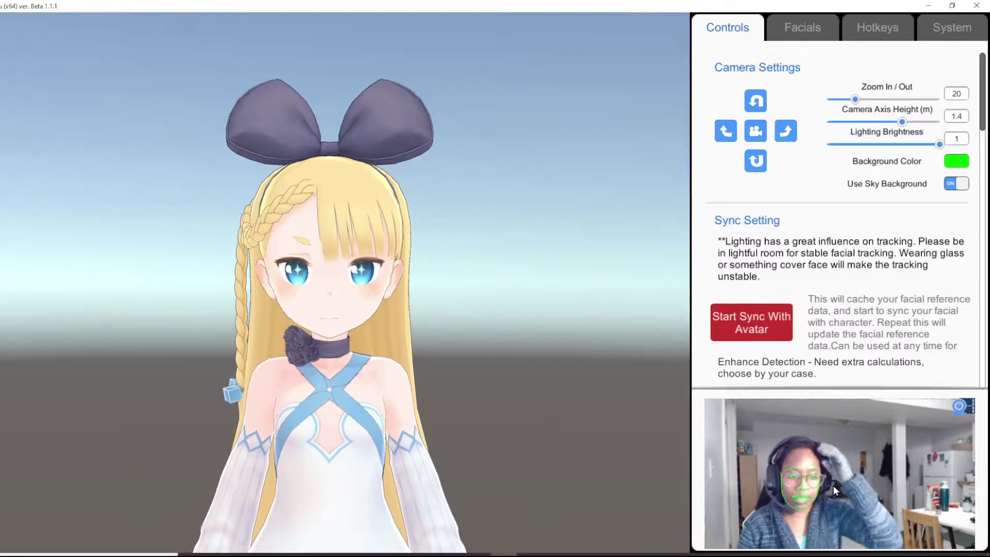
pyautogui.click(758, 322)
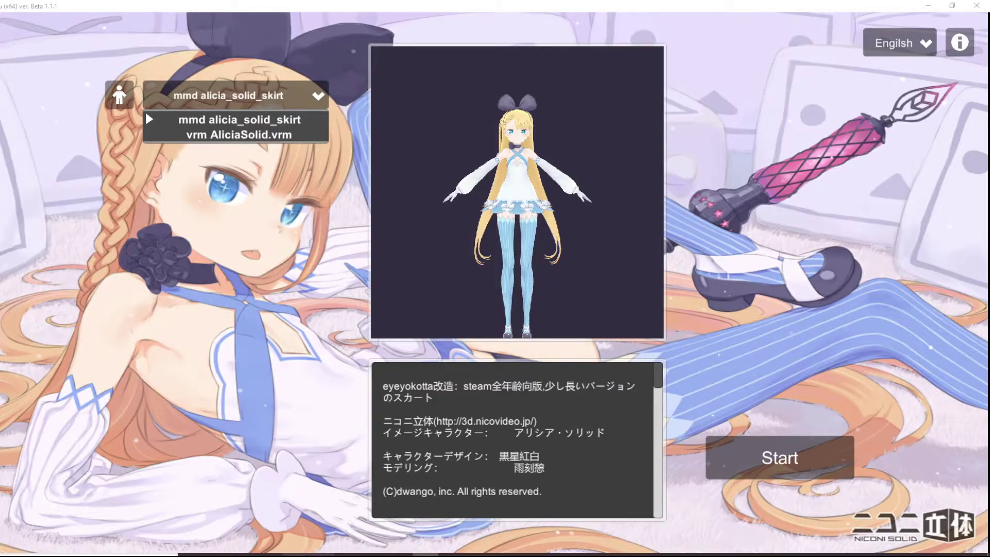
# - Switch to the Steam library and browse the local files of Wakaru ver. beta
pyautogui.hotkey('alt', 'Tab')
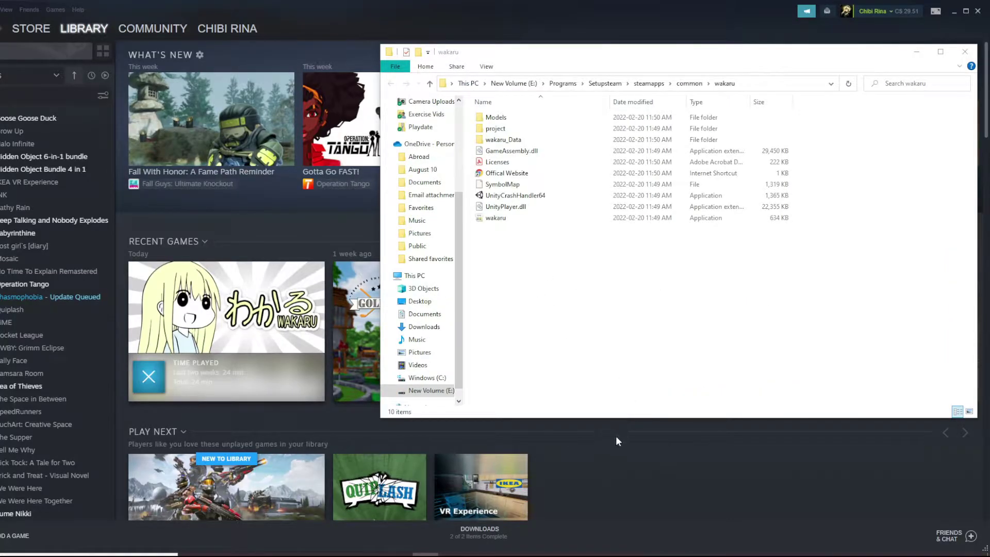
pyautogui.click(598, 18)
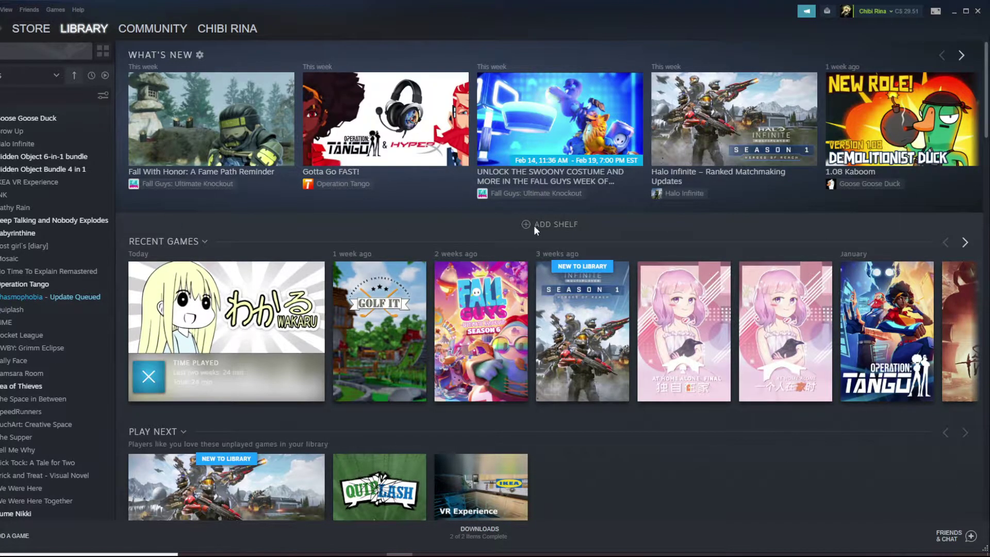
pyautogui.moveTo(309, 321)
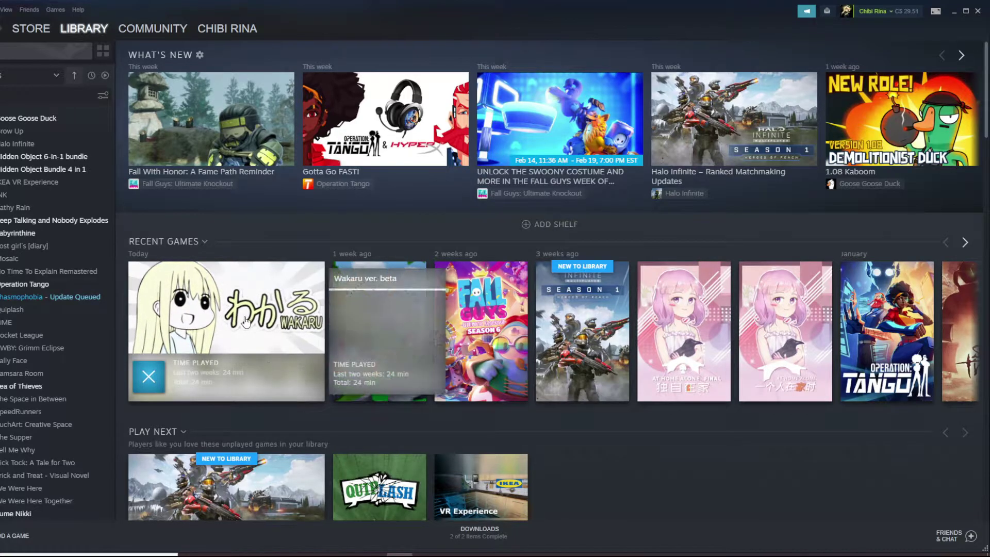
pyautogui.rightClick(254, 325)
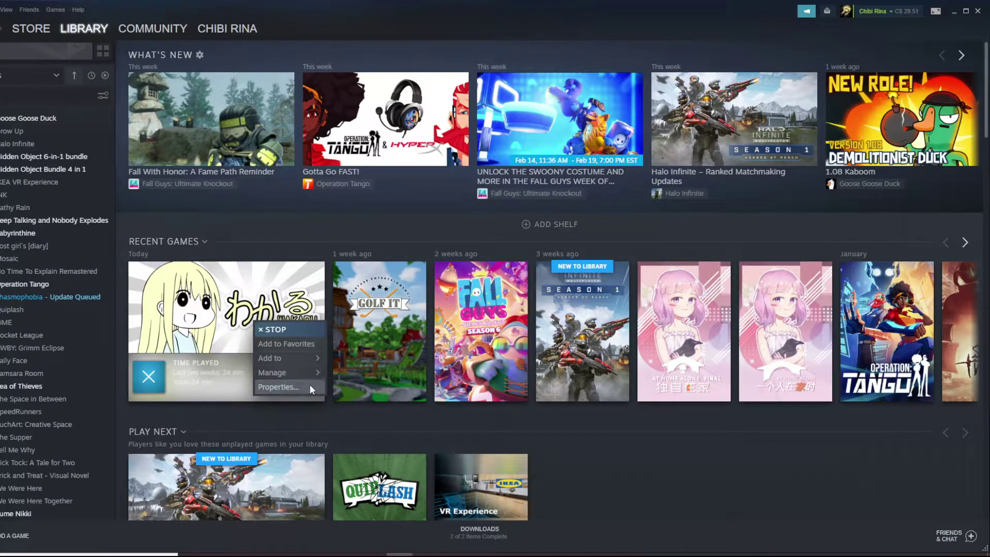
pyautogui.moveTo(314, 373)
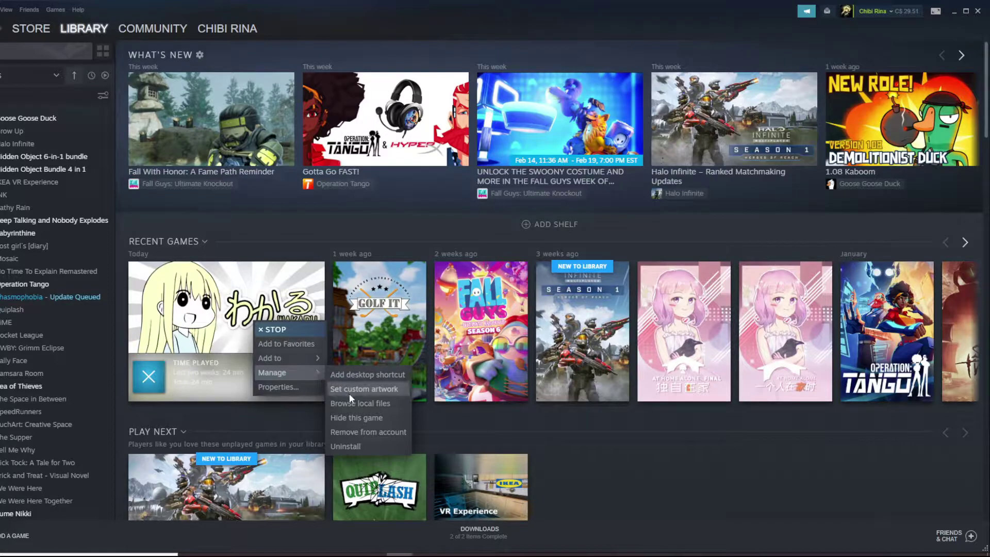
pyautogui.click(373, 408)
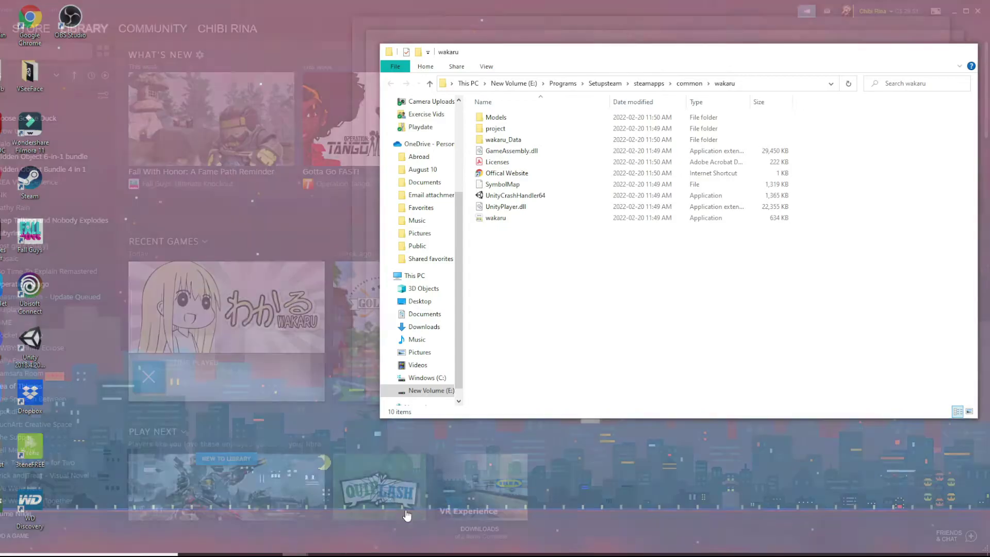
pyautogui.click(406, 514)
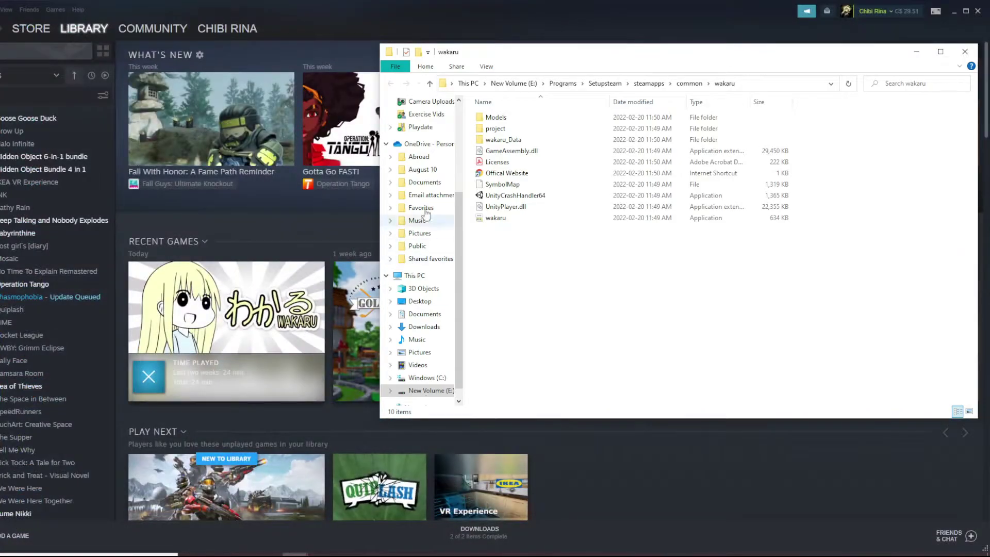
# - Paste the copied Cozy Rina.vrm avatar from the Avatars folder into Wakaru's Models > VRM folder
pyautogui.doubleClick(494, 119)
pyautogui.click(518, 119)
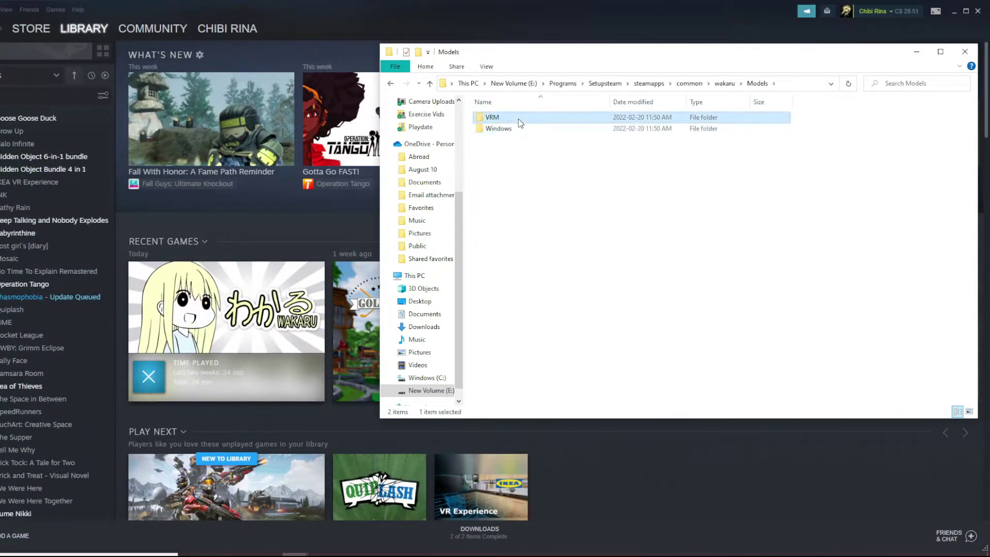
pyautogui.doubleClick(518, 119)
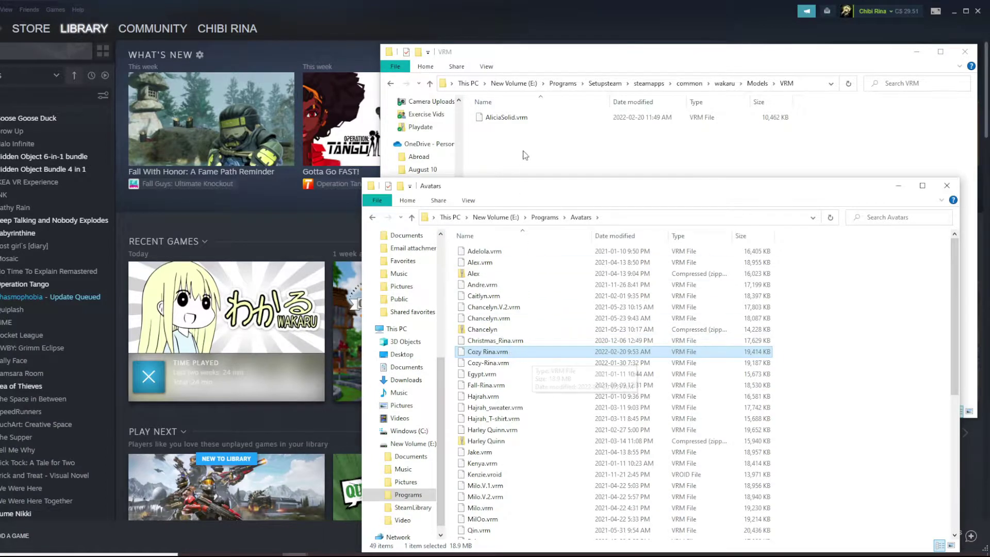
pyautogui.click(525, 154)
pyautogui.hotkey('ctrl', 'v')
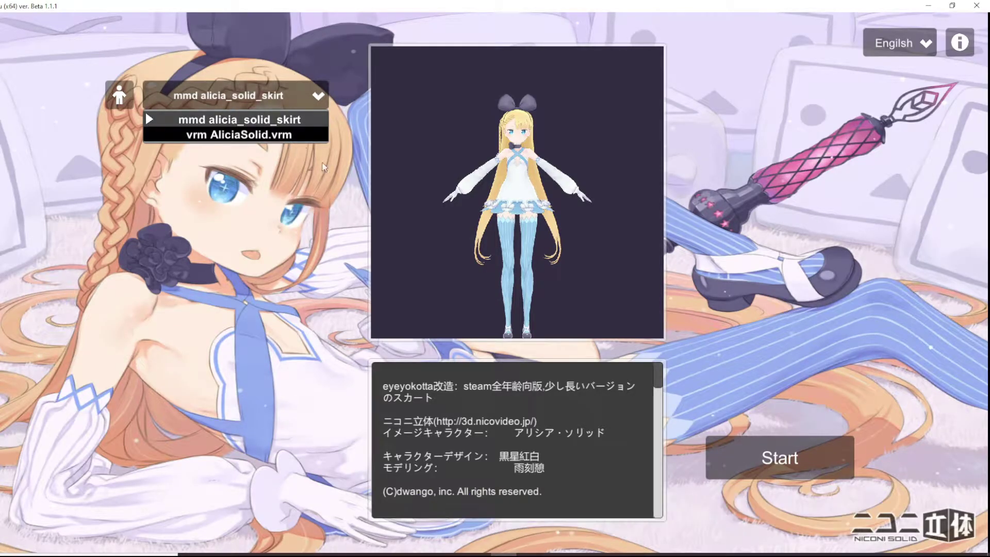
# - Close and relaunch Wakaru to reload the avatar list, and accept the terms of use again
pyautogui.click(237, 134)
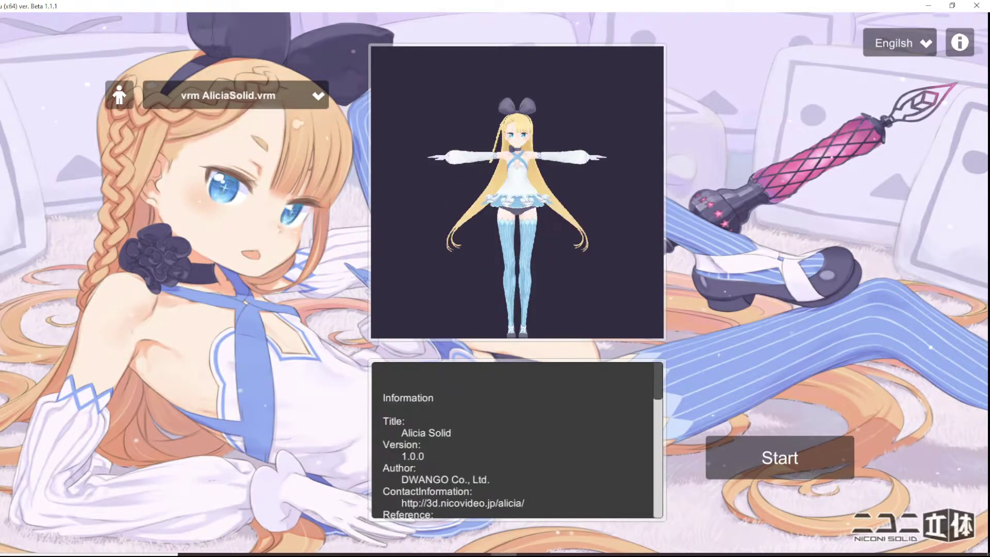
pyautogui.click(977, 7)
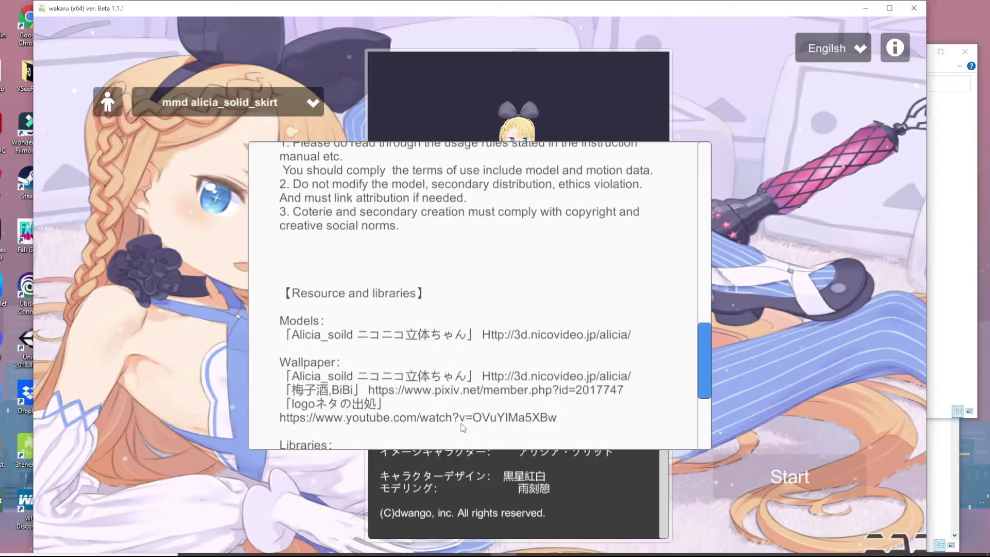
pyautogui.scroll(-1, 460, 422)
pyautogui.scroll(-2, 460, 423)
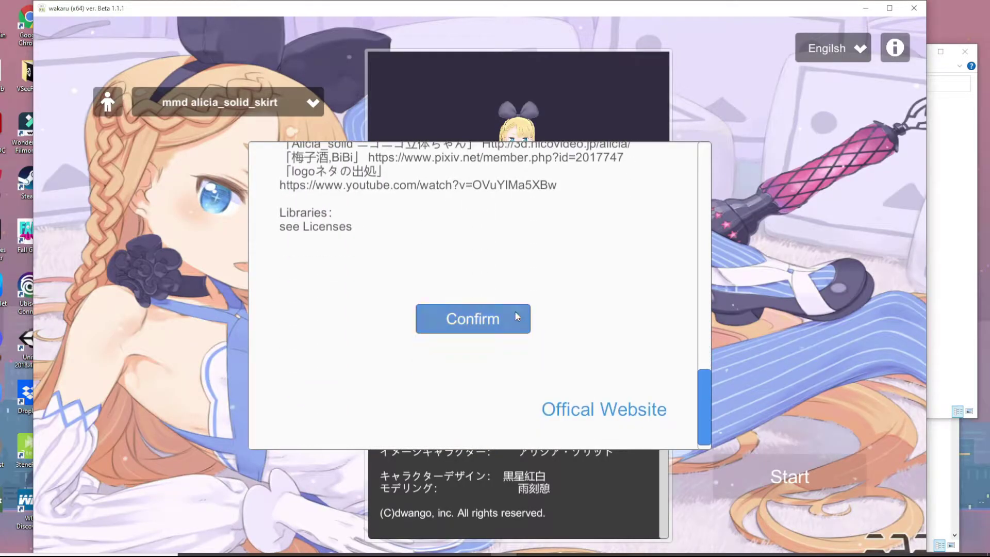
pyautogui.click(482, 333)
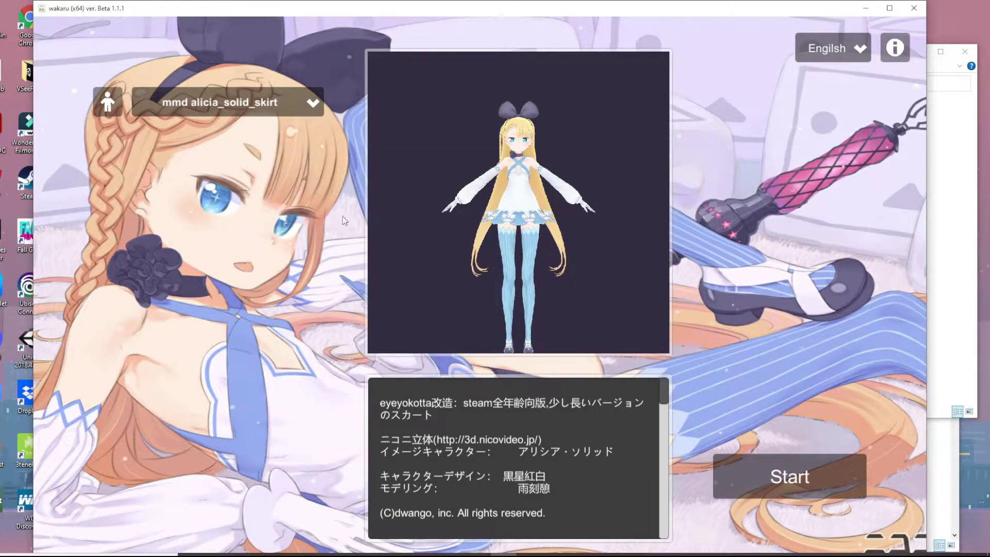
# - Choose the Cozy Rina.vrm avatar as the model and start the session with it
pyautogui.click(309, 104)
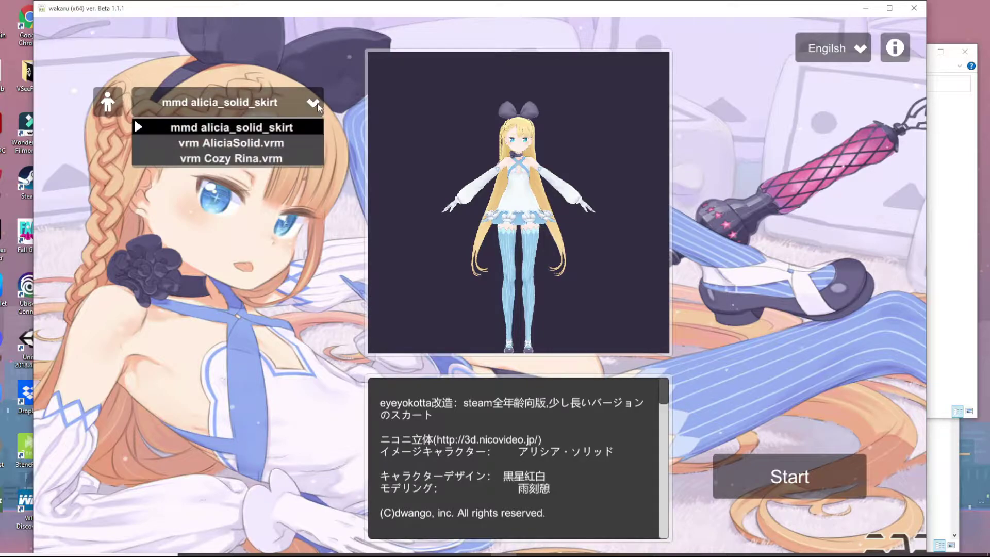
pyautogui.click(284, 160)
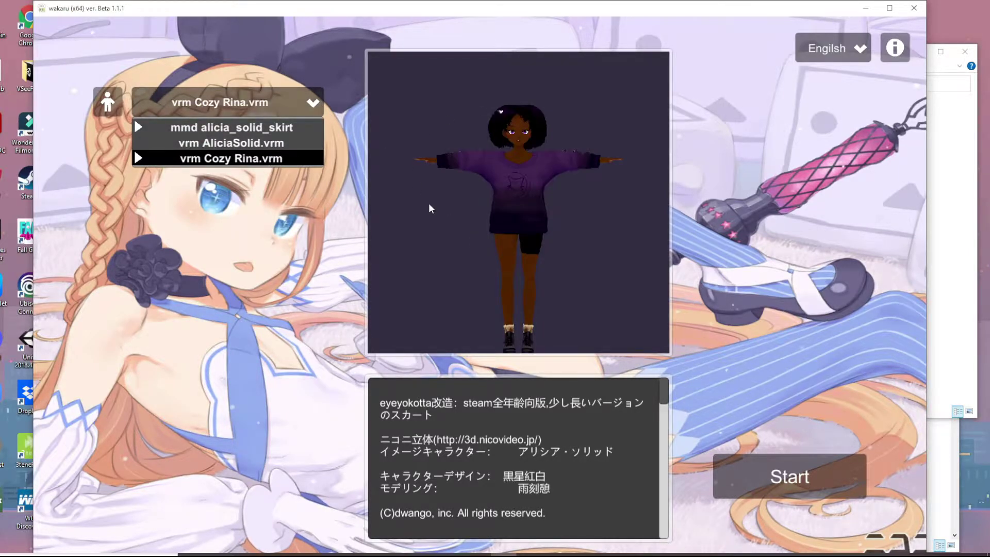
pyautogui.click(774, 480)
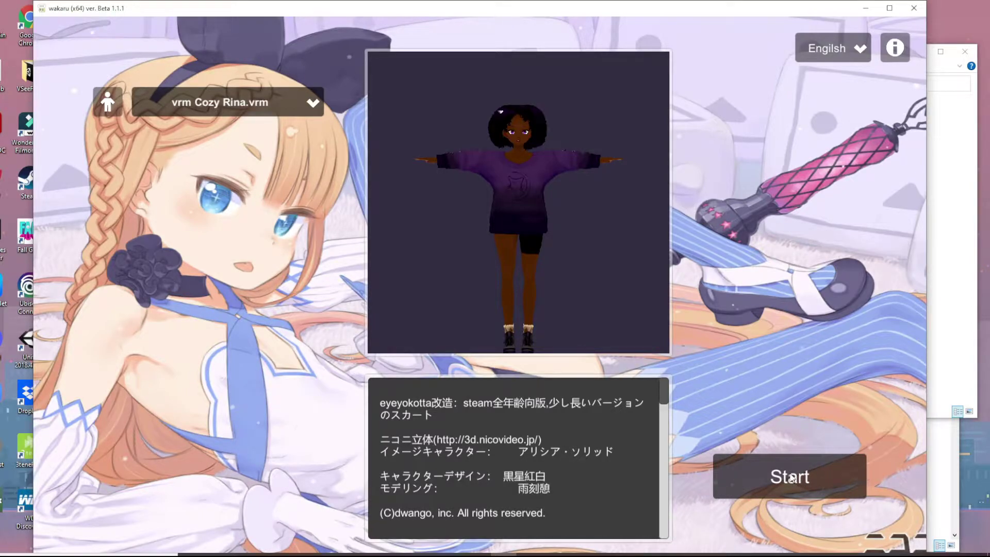
pyautogui.click(768, 480)
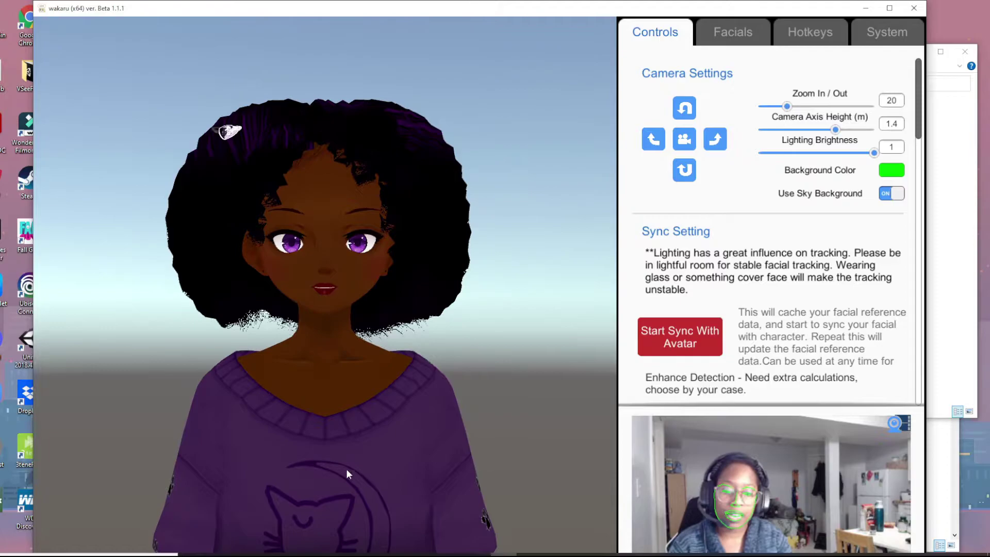
# - Switch to File Explorer and go up from the VRM folder to the Models folder to view its location
pyautogui.click(295, 555)
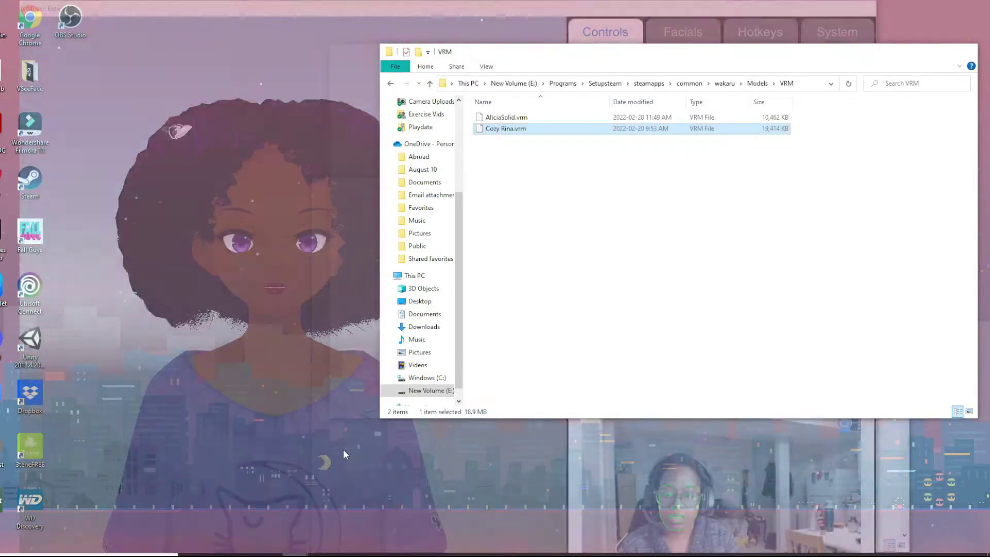
pyautogui.click(330, 518)
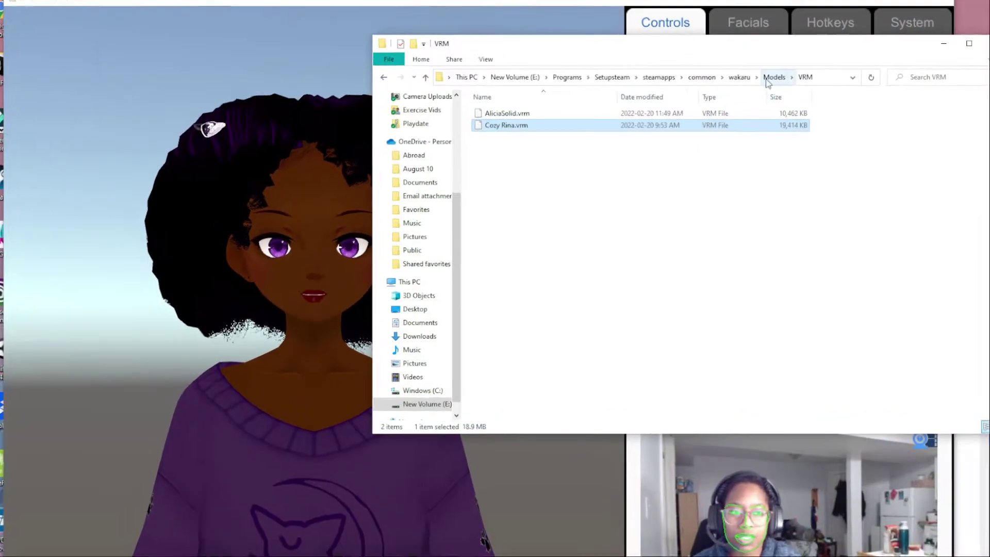
pyautogui.click(758, 83)
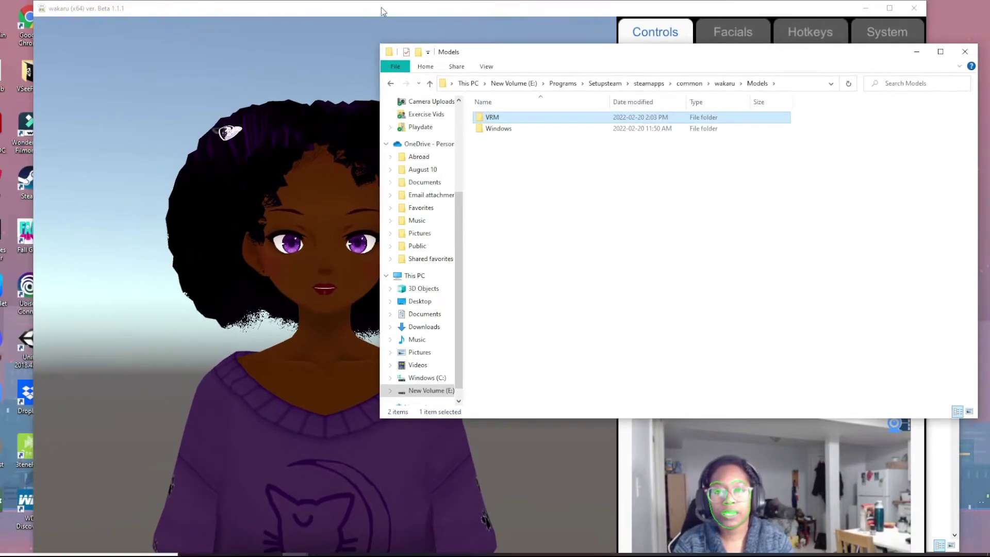
# - Return to Wakaru, maximize its window and turn off Use Sky Background to show the green background color
pyautogui.click(383, 14)
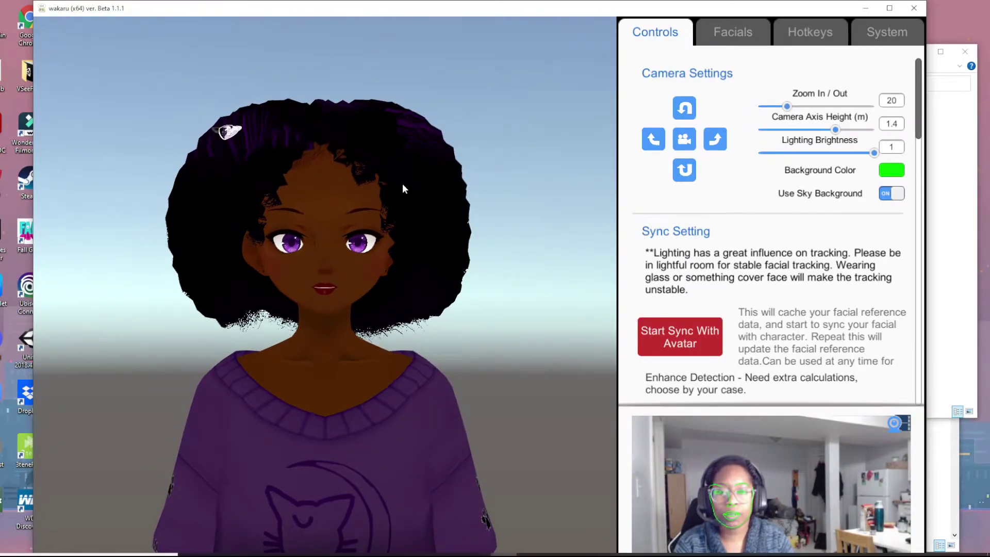
pyautogui.scroll(-2, 678, 256)
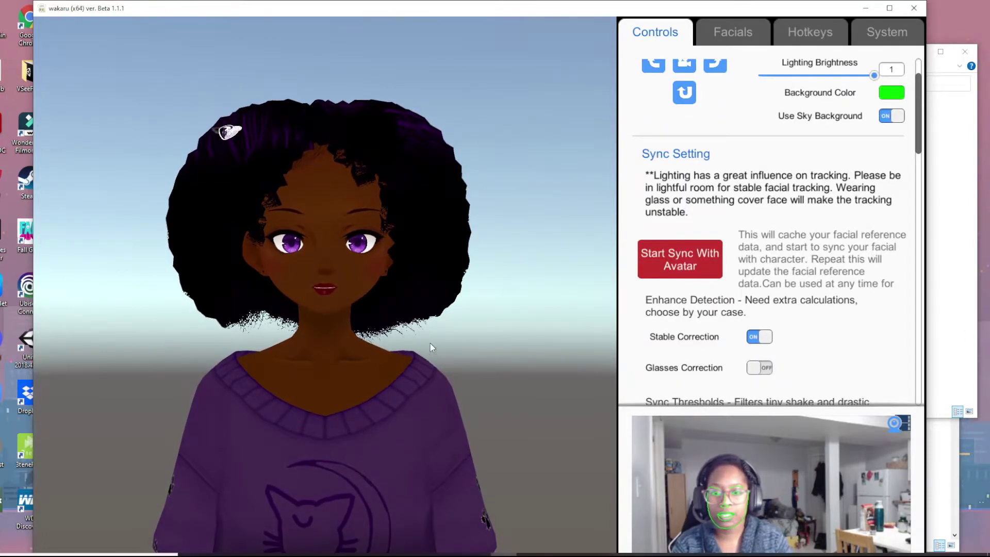
pyautogui.press('super+Up')
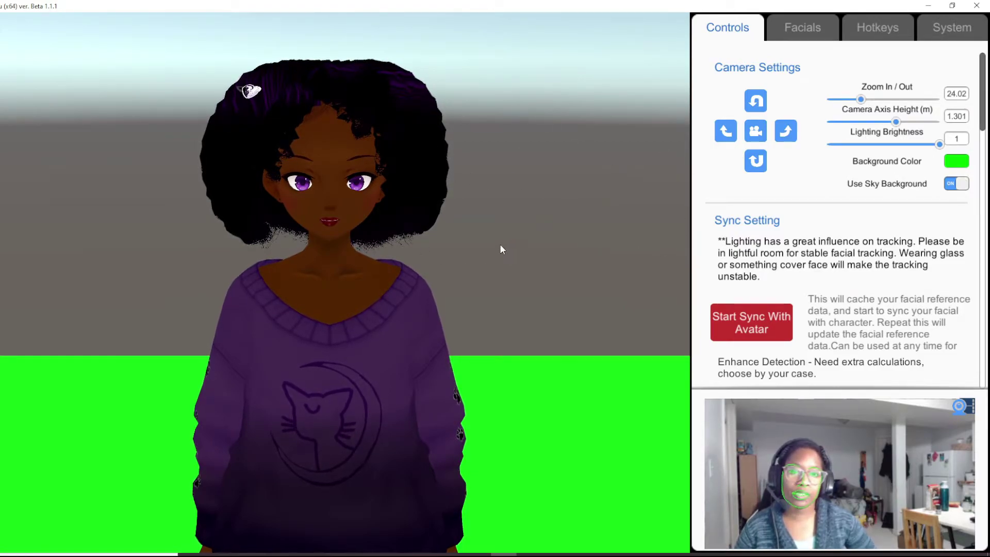
pyautogui.click(955, 184)
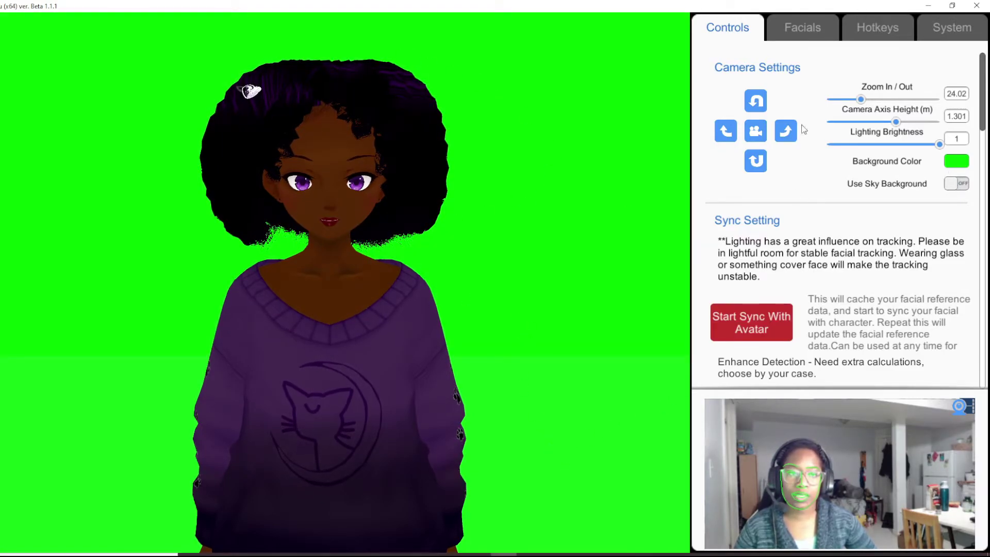
# - Tilt the camera to view the avatar from above and return it to the level front view
pyautogui.click(756, 101)
pyautogui.click(761, 102)
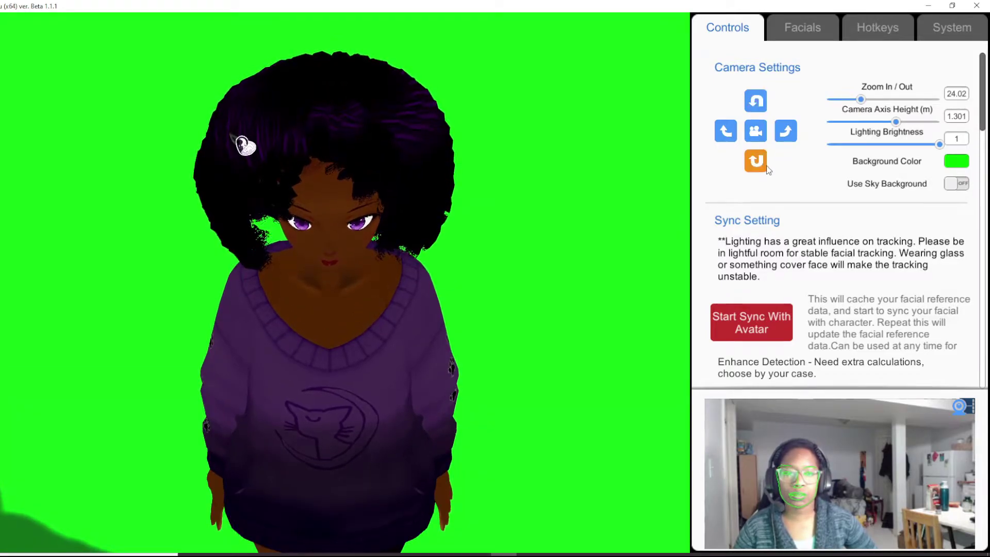
pyautogui.click(762, 166)
pyautogui.click(762, 166)
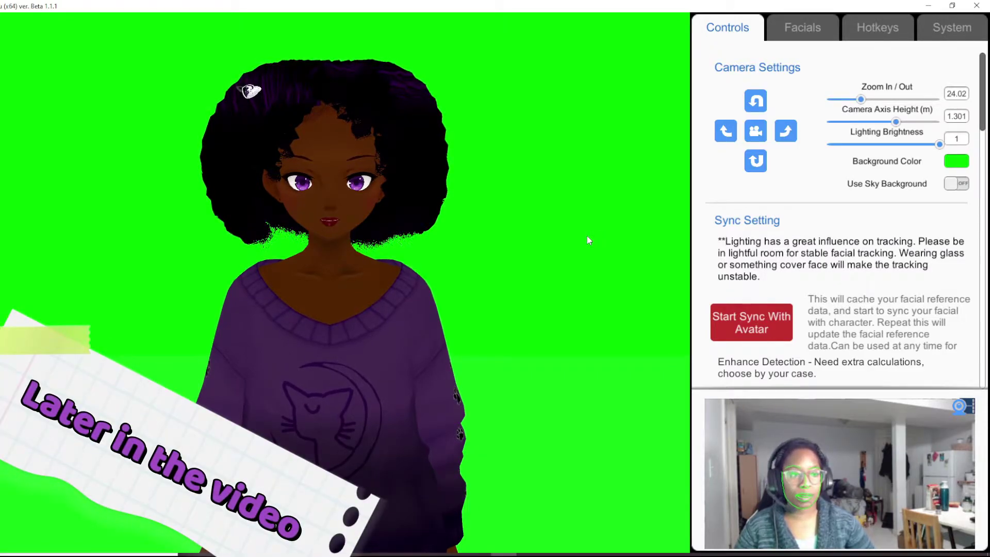
# - Set Lips Control in the Avatar Settings to By Voice
pyautogui.scroll(-15, 880, 275)
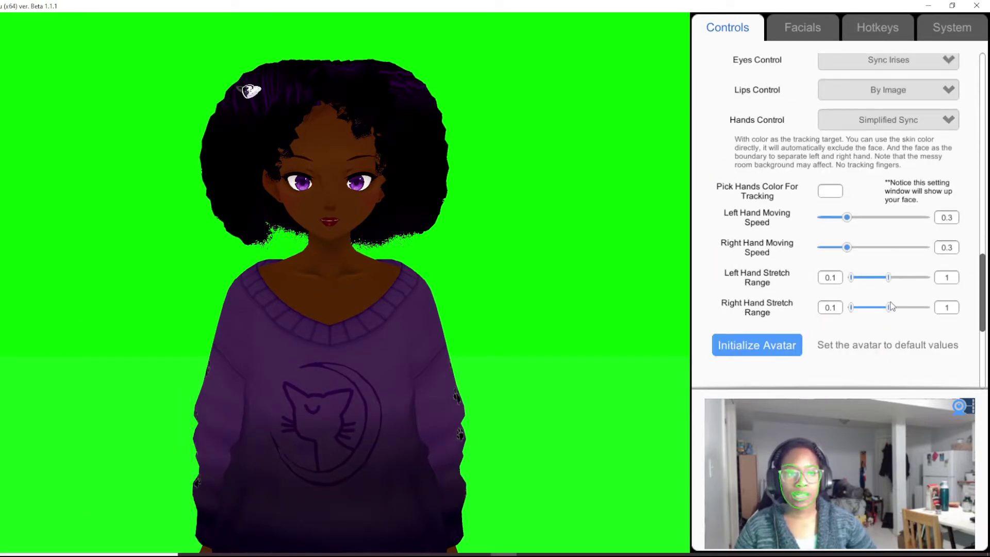
pyautogui.scroll(3, 891, 306)
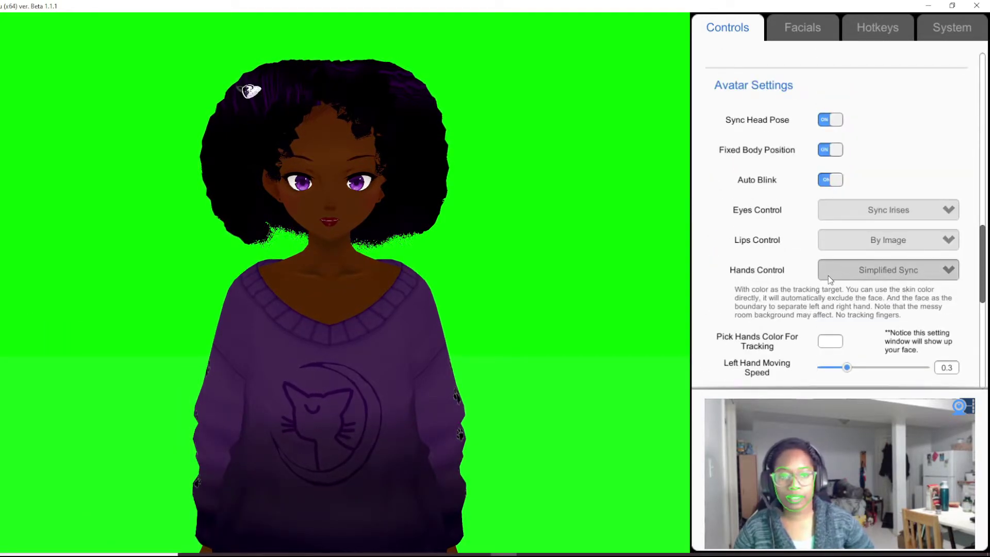
pyautogui.click(947, 244)
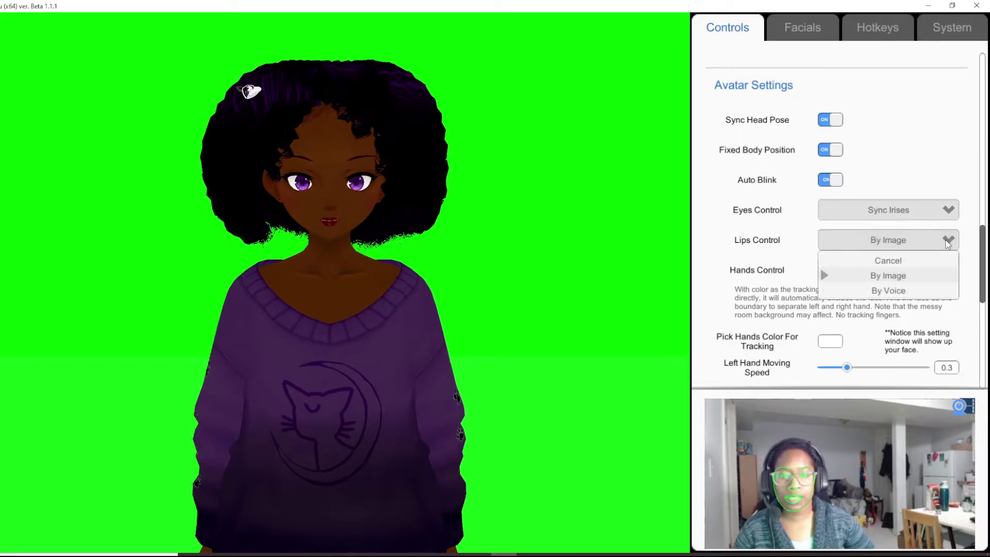
pyautogui.click(903, 292)
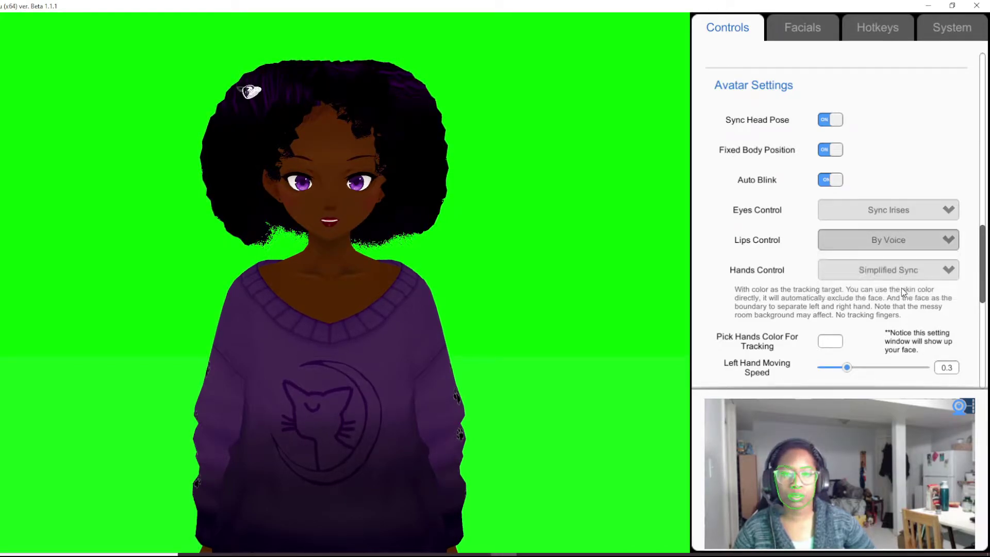
# - Try the Simplified Sync - Split L&R mode for Hands Control and return it to Simplified Sync
pyautogui.click(945, 273)
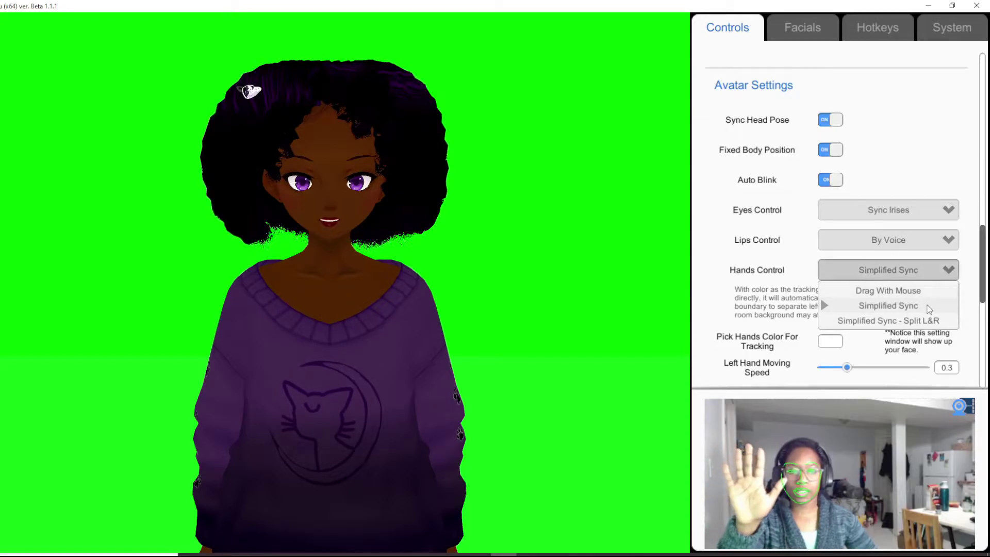
pyautogui.click(910, 320)
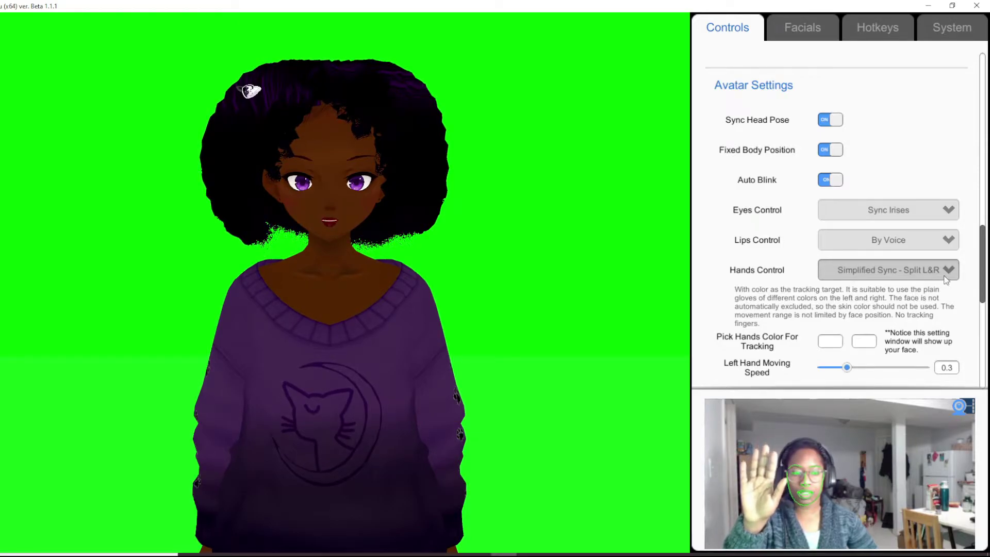
pyautogui.click(946, 277)
pyautogui.click(896, 305)
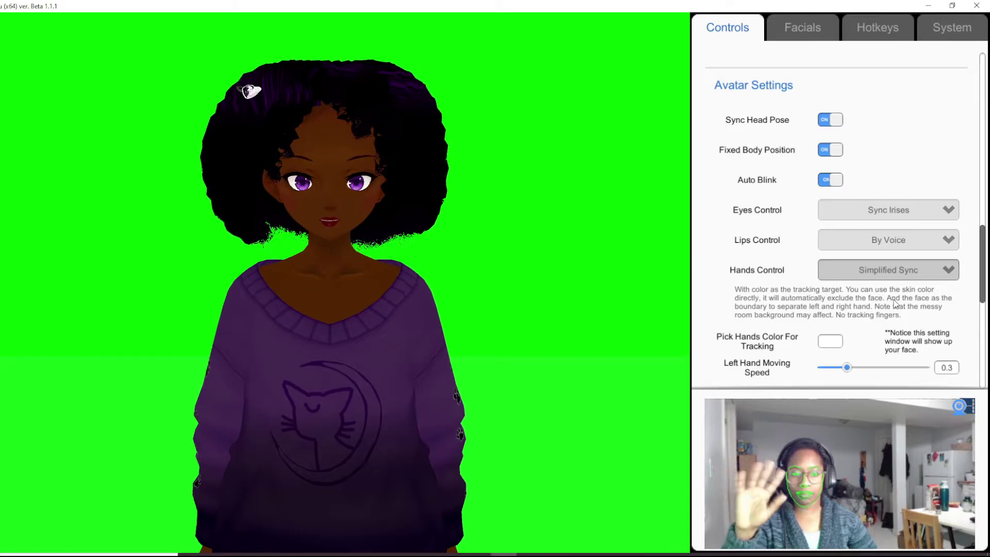
# - Sample the color of the raised palm in the webcam image as the hands color for tracking
pyautogui.click(828, 341)
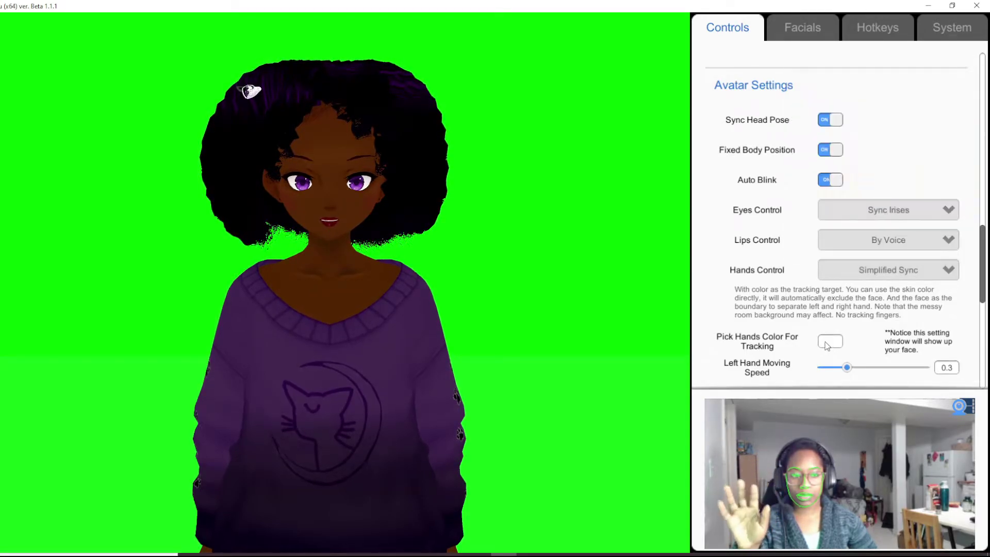
pyautogui.click(829, 341)
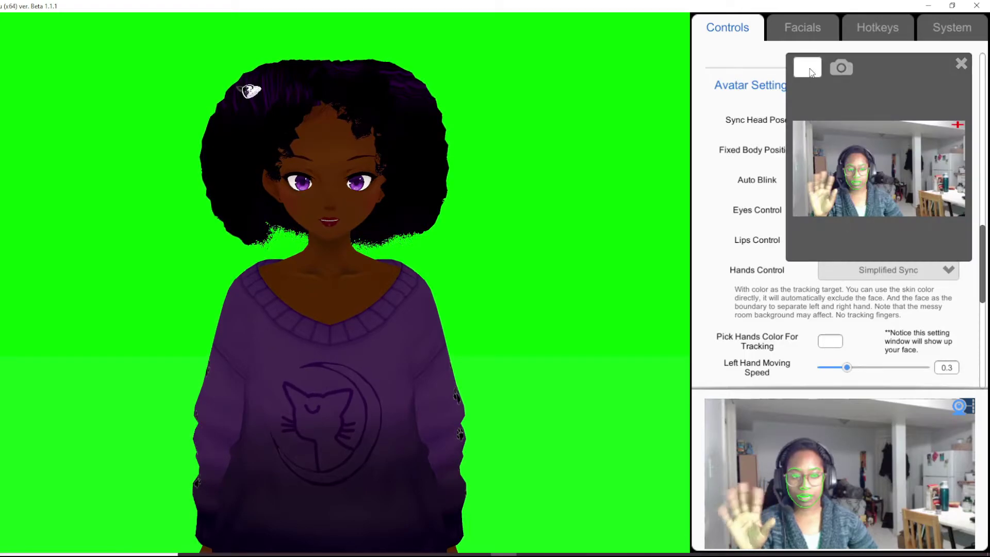
pyautogui.click(960, 64)
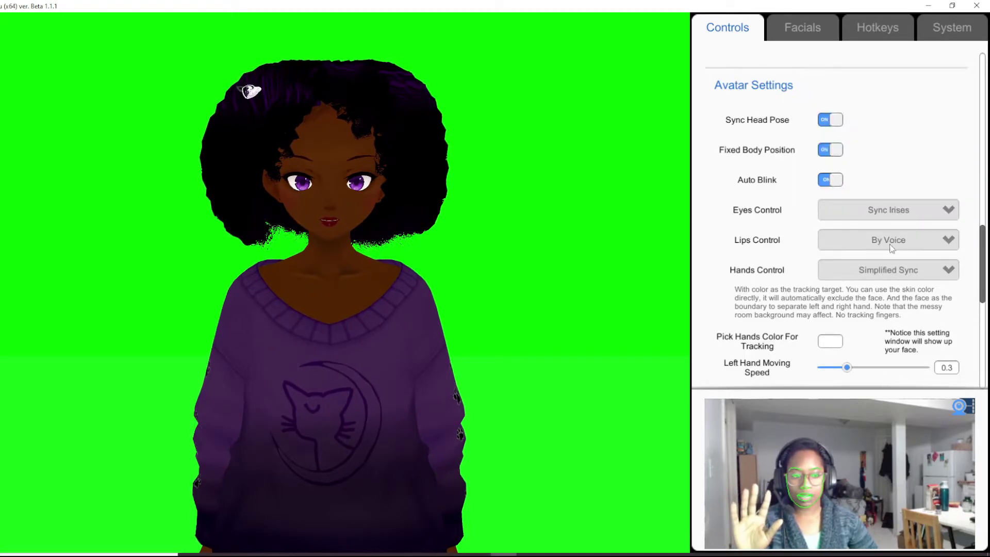
pyautogui.click(838, 341)
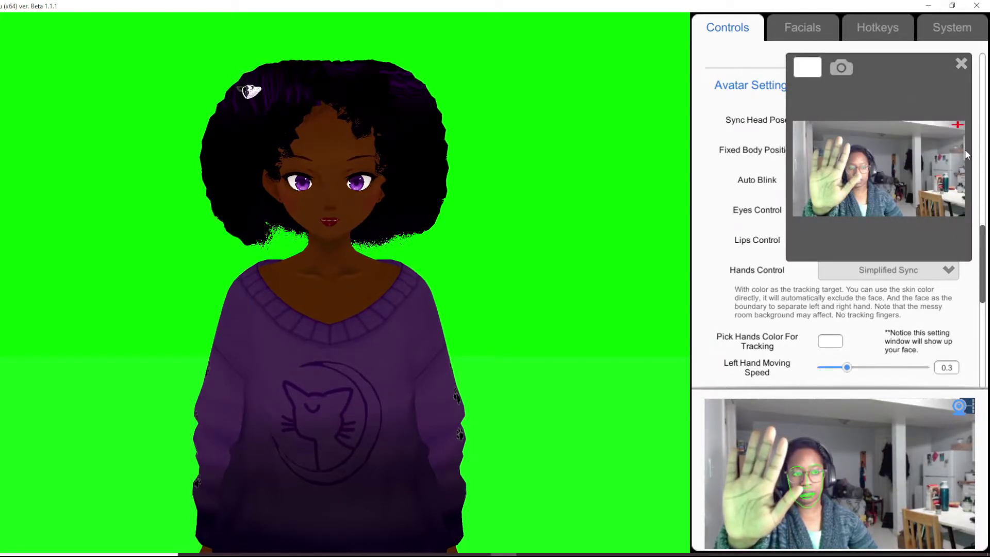
pyautogui.click(826, 185)
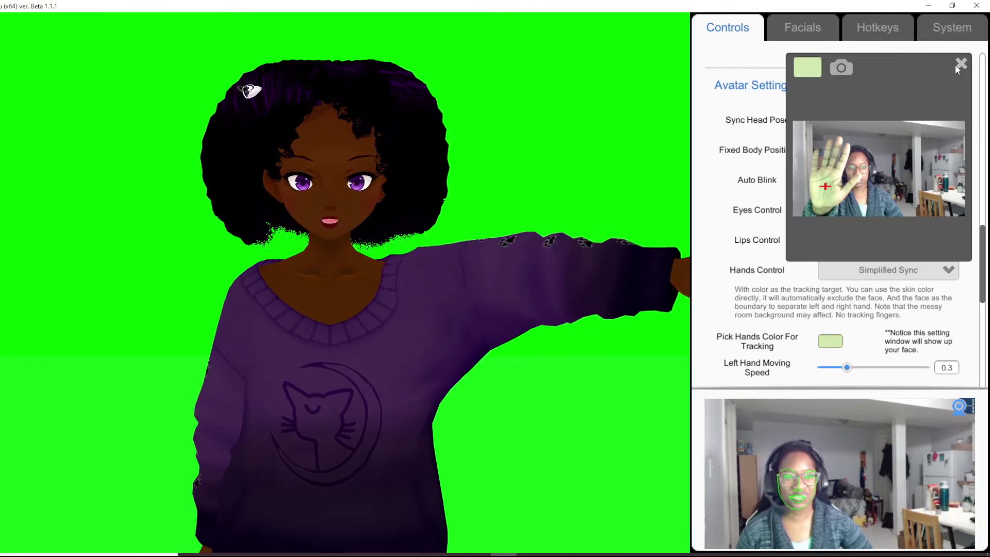
pyautogui.click(957, 65)
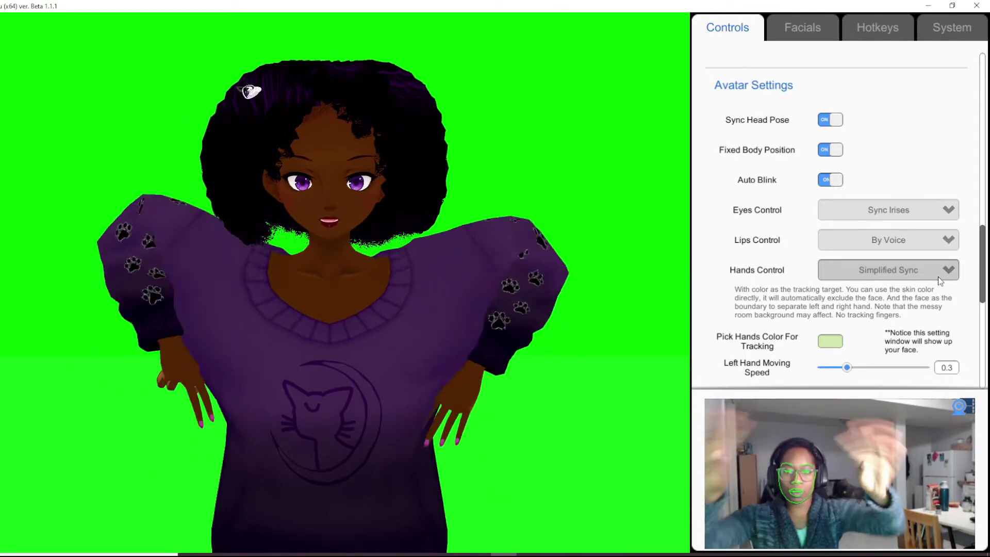
# - Alternate Hands Control between Drag With Mouse and Simplified Sync - Split L&R to compare the two modes
pyautogui.click(939, 277)
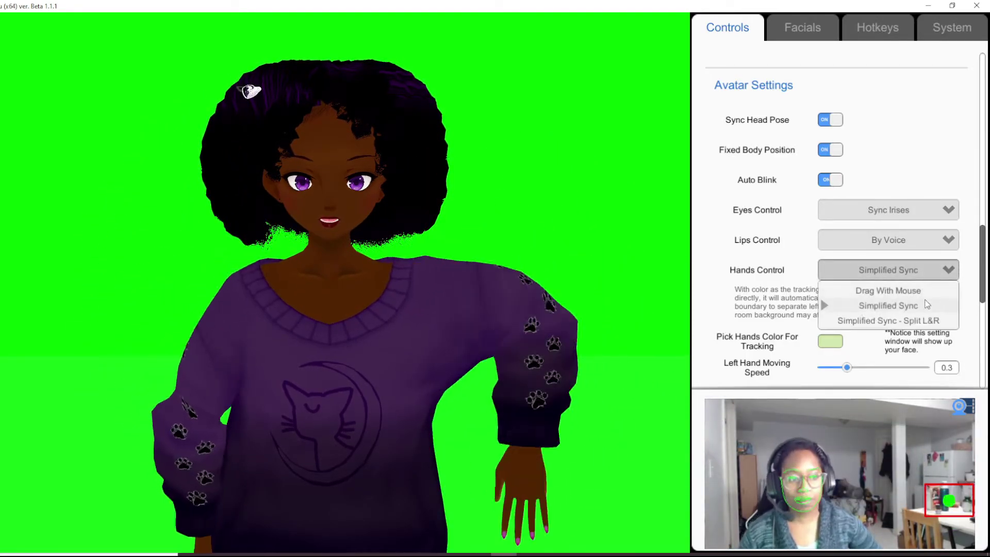
pyautogui.click(925, 291)
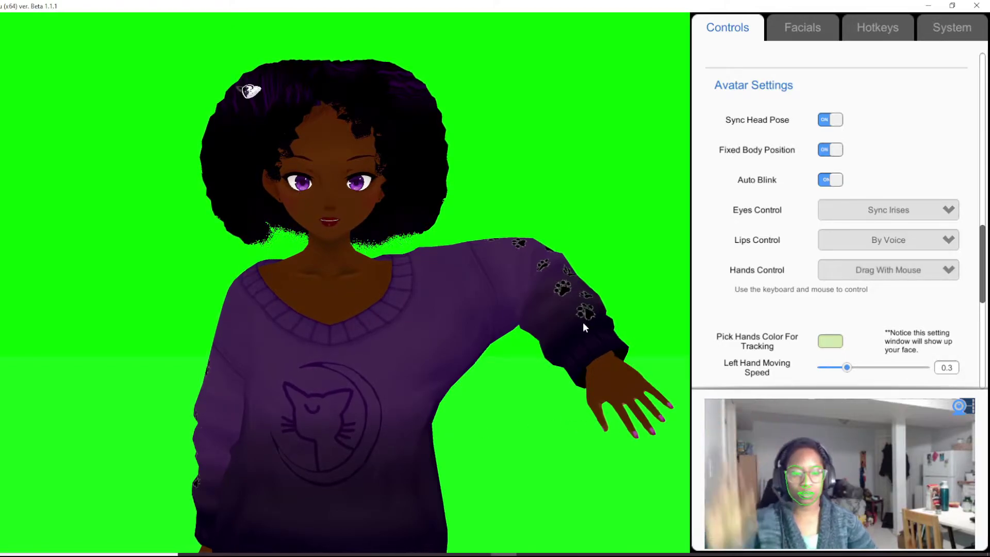
pyautogui.click(950, 274)
pyautogui.click(910, 322)
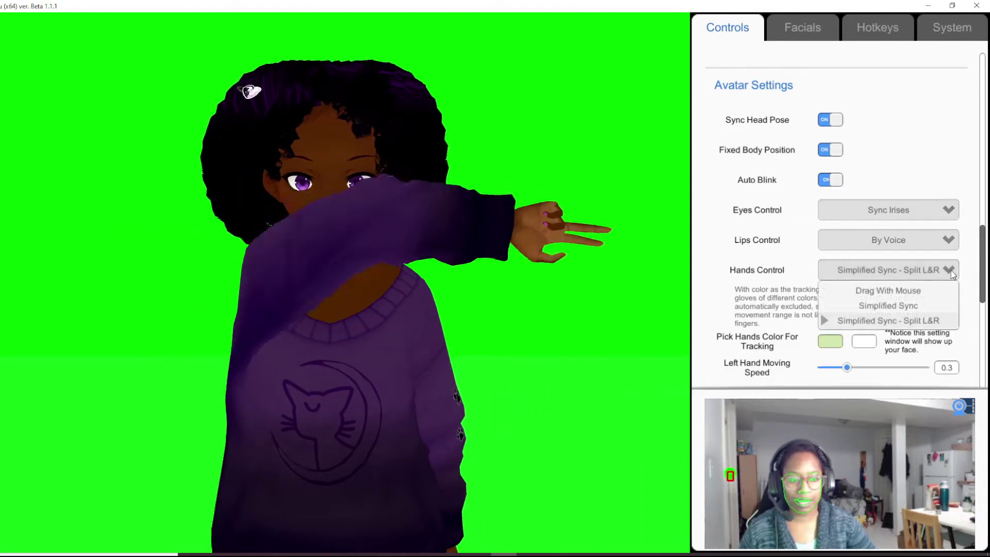
pyautogui.click(950, 270)
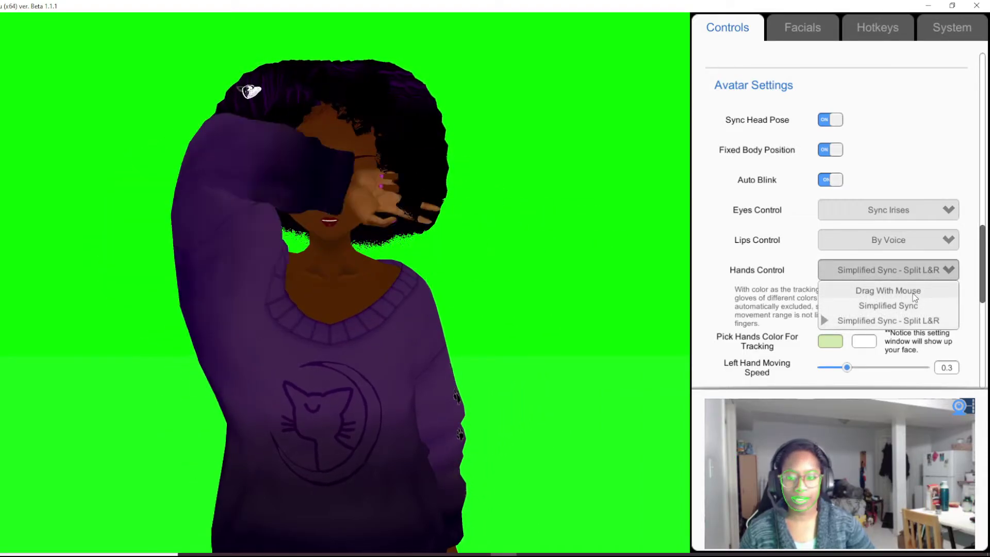
pyautogui.click(913, 294)
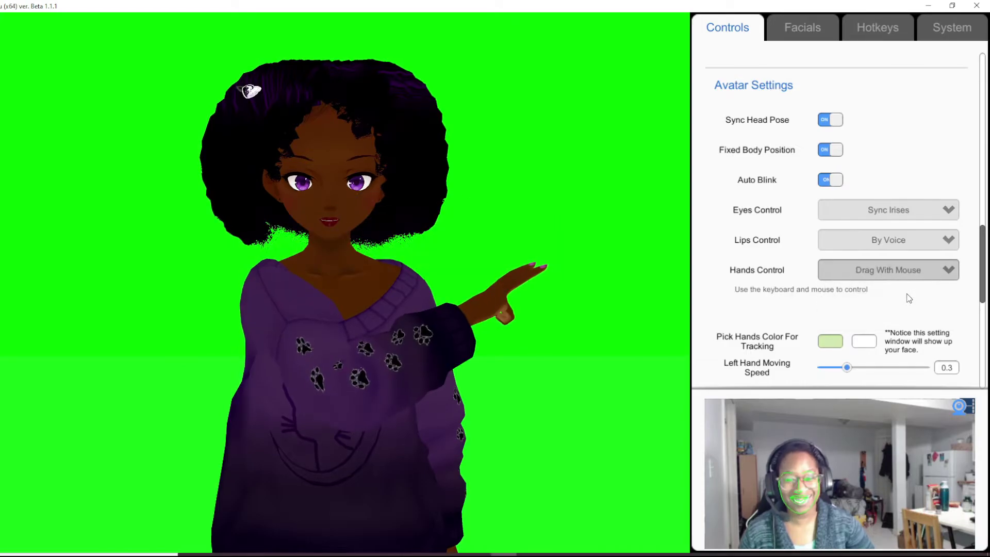
pyautogui.click(930, 278)
pyautogui.click(902, 320)
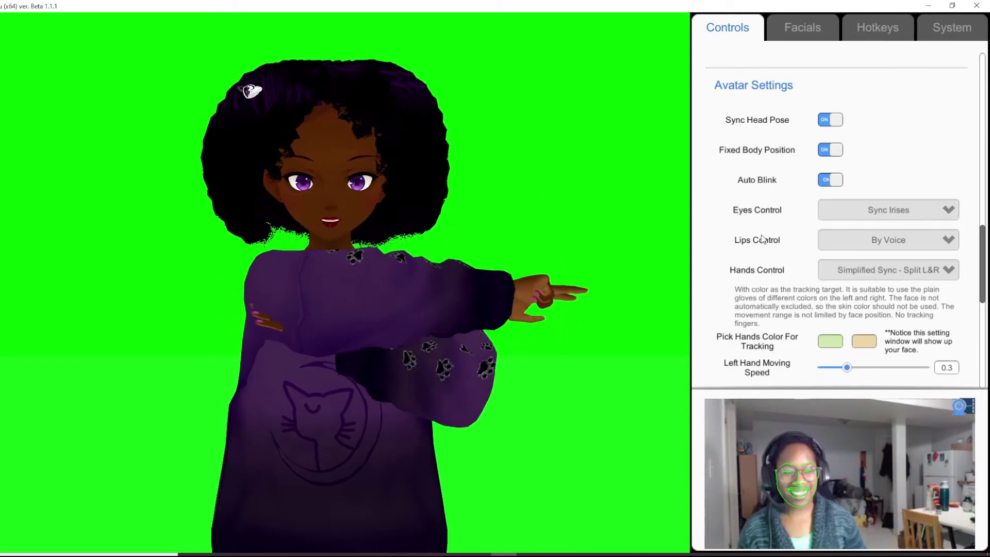
# - Try a Left Hand Moving Speed of 0.820 and settle on 0.340
pyautogui.moveTo(847, 367); pyautogui.dragTo(910, 369)
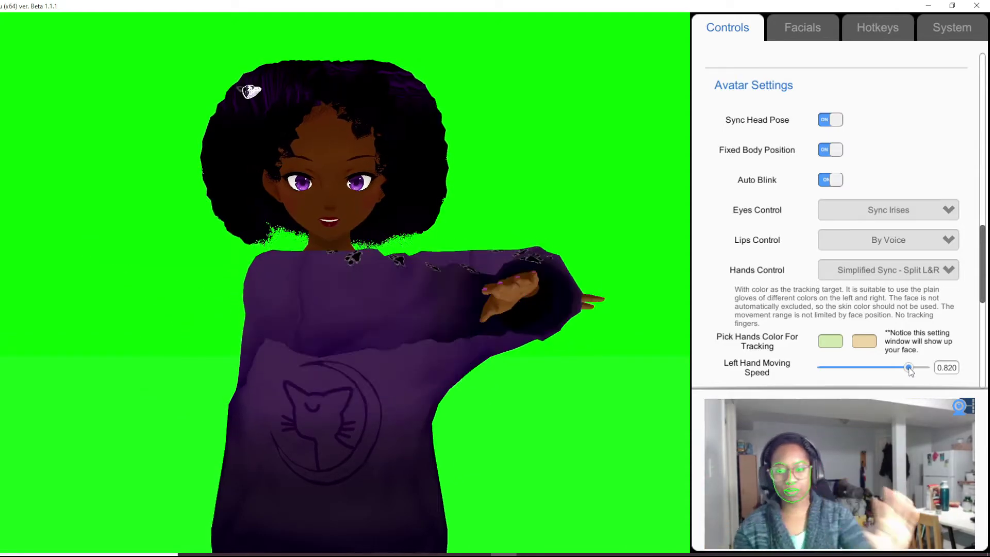
pyautogui.moveTo(902, 371); pyautogui.dragTo(853, 381)
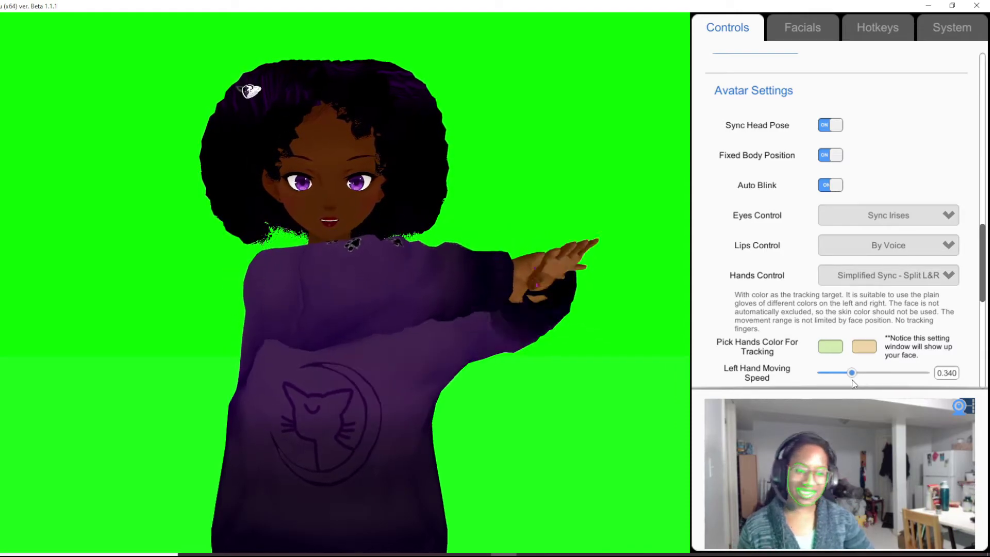
# - Set Hands Control to Drag With Mouse and bring up the Hands gesture options
pyautogui.scroll(-5, 830, 245)
pyautogui.scroll(7, 830, 246)
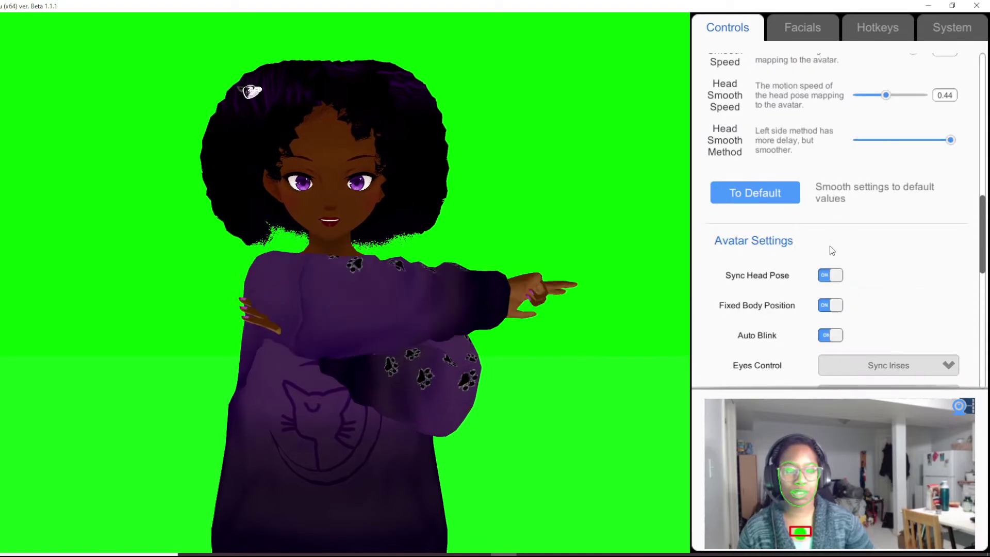
pyautogui.scroll(-2, 830, 246)
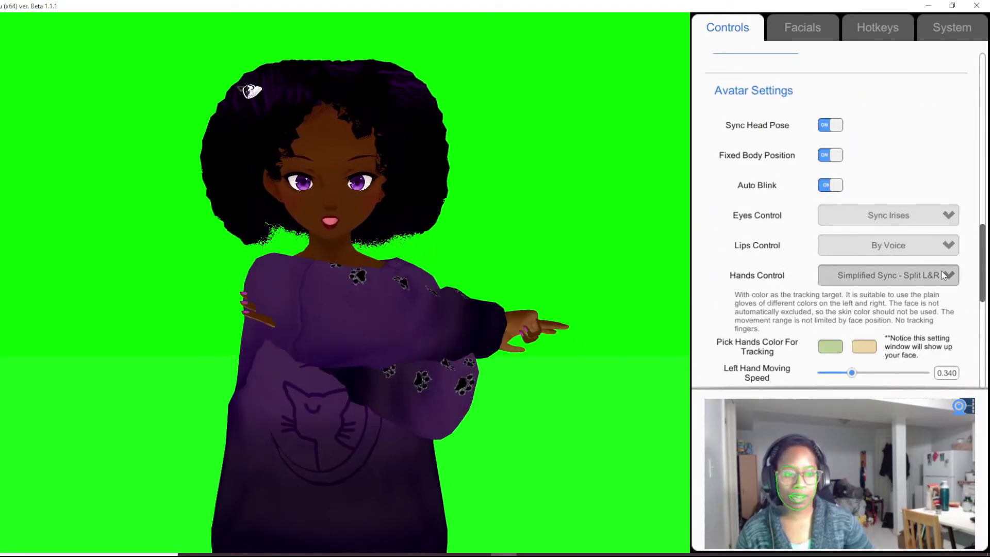
pyautogui.click(909, 281)
pyautogui.click(902, 296)
pyautogui.scroll(-5, 849, 293)
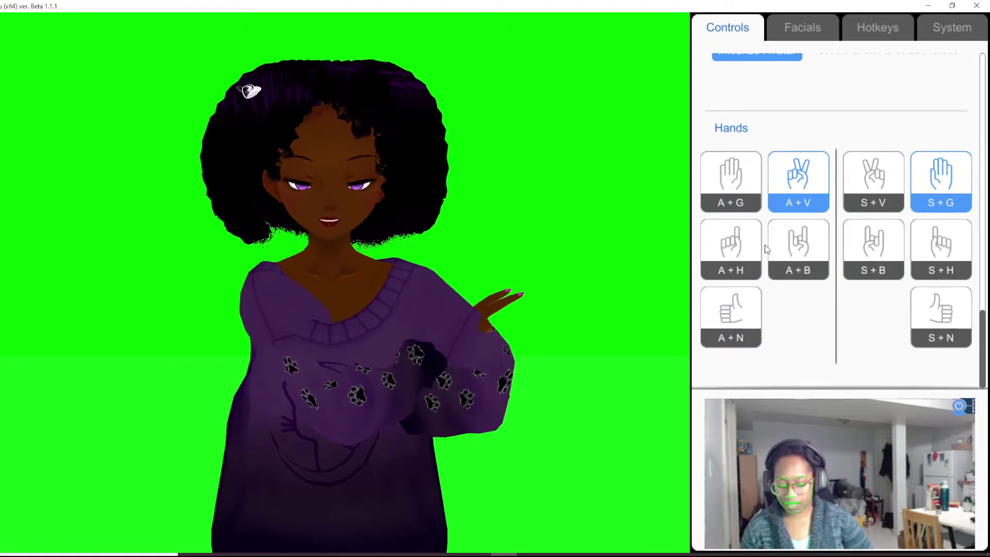
# - Reposition the avatar's hands by mouse through several poses, finishing with both arms spread outward and lowered
pyautogui.moveTo(501, 335); pyautogui.dragTo(613, 353)
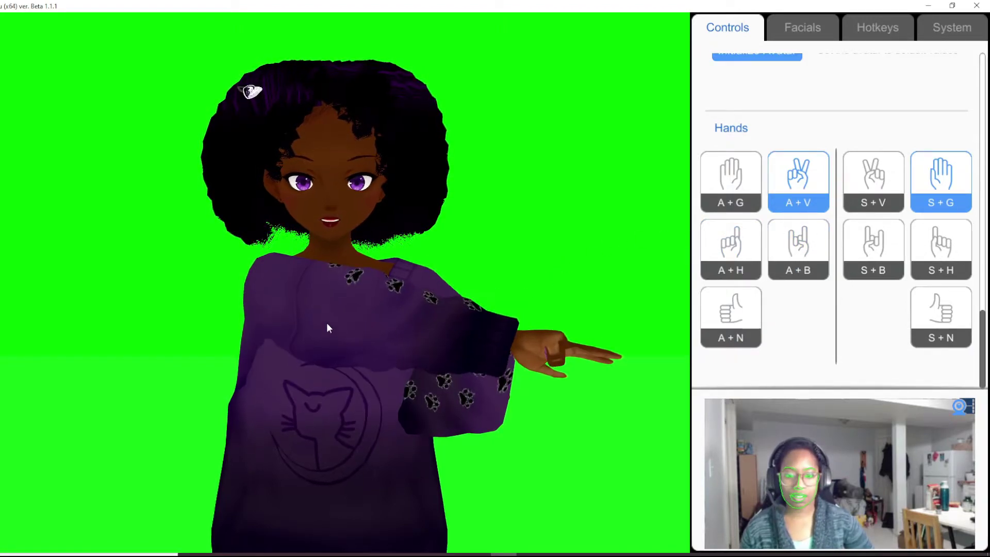
pyautogui.moveTo(458, 342); pyautogui.dragTo(222, 294)
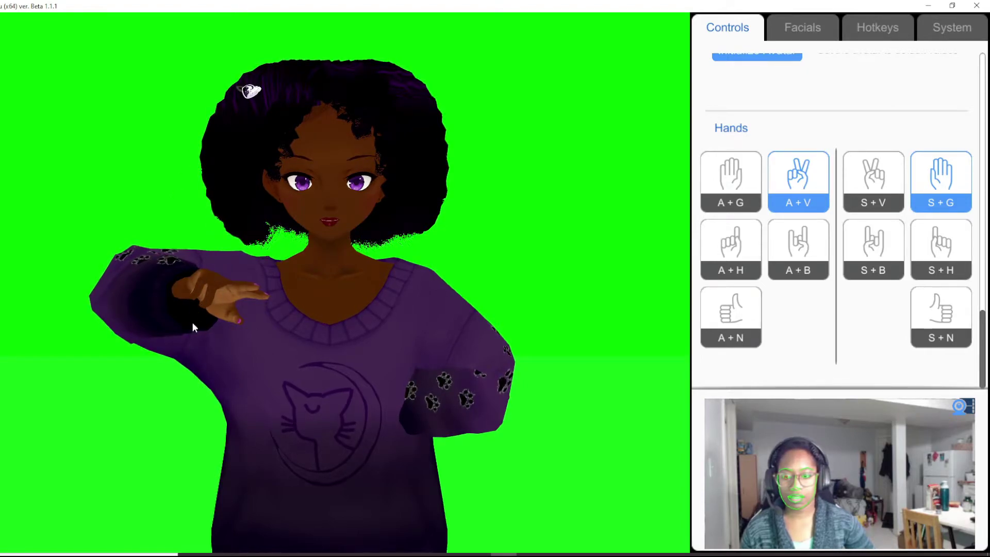
pyautogui.moveTo(195, 327)
pyautogui.mouseDown()
pyautogui.moveTo(103, 464)
pyautogui.moveTo(177, 429)
pyautogui.moveTo(222, 163)
pyautogui.moveTo(243, 352)
pyautogui.mouseUp()
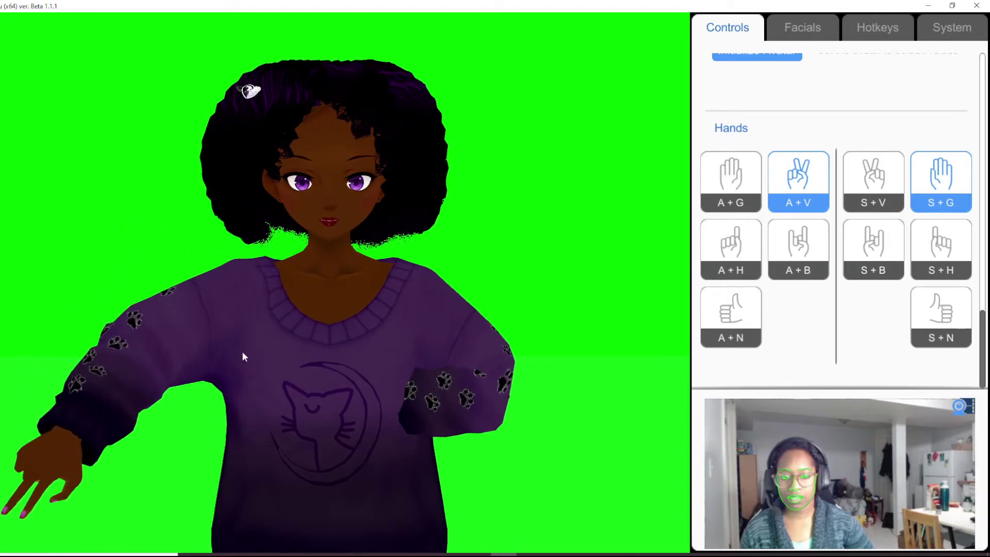
pyautogui.moveTo(258, 278)
pyautogui.mouseDown()
pyautogui.moveTo(252, 154)
pyautogui.moveTo(188, 258)
pyautogui.moveTo(223, 183)
pyautogui.mouseUp()
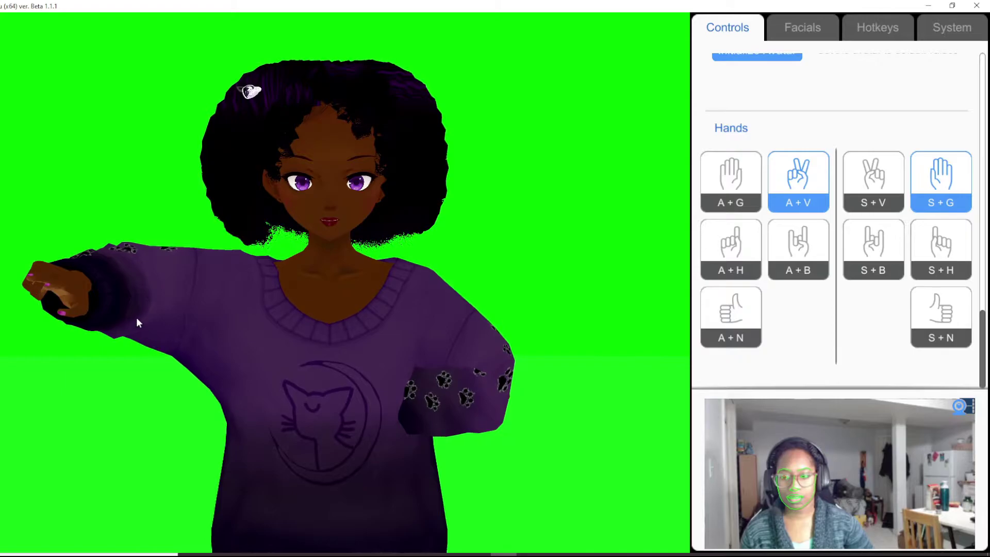
pyautogui.moveTo(136, 318)
pyautogui.mouseDown()
pyautogui.moveTo(151, 204)
pyautogui.moveTo(289, 279)
pyautogui.moveTo(256, 204)
pyautogui.moveTo(242, 116)
pyautogui.moveTo(255, 169)
pyautogui.moveTo(191, 325)
pyautogui.moveTo(494, 427)
pyautogui.moveTo(587, 420)
pyautogui.mouseUp()
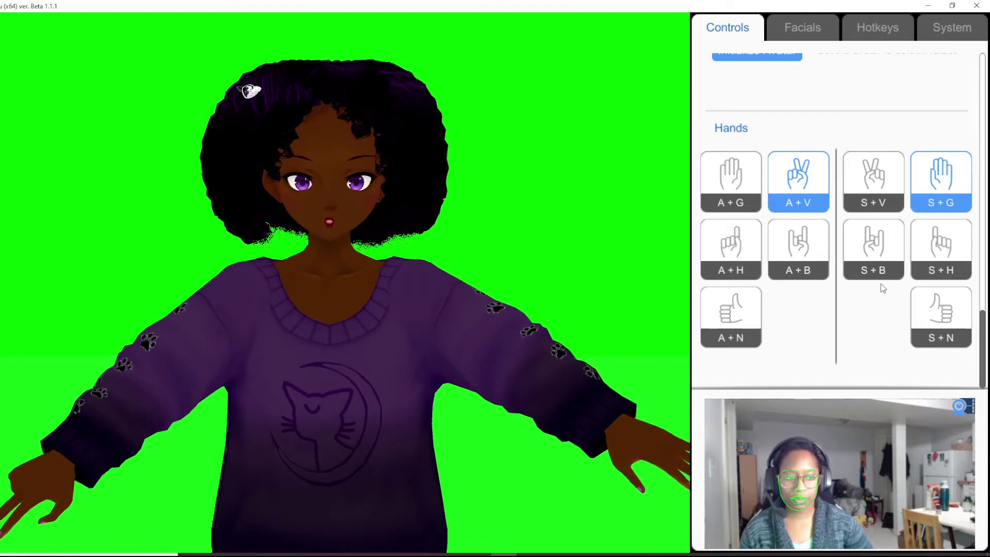
# - Lower the avatar's left arm so that its hand hangs beside the hip
pyautogui.moveTo(516, 361)
pyautogui.mouseDown()
pyautogui.moveTo(427, 343)
pyautogui.moveTo(441, 403)
pyautogui.moveTo(478, 328)
pyautogui.mouseUp()
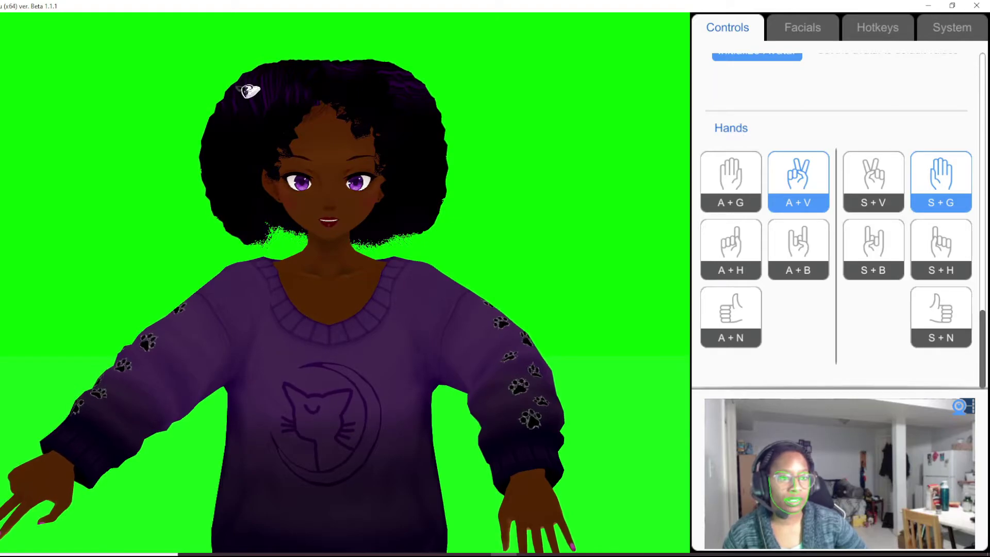
# - Switch to OBS and add a new Game Capture source named Wakaru to the Recording scene
pyautogui.hotkey('alt', 'Tab')
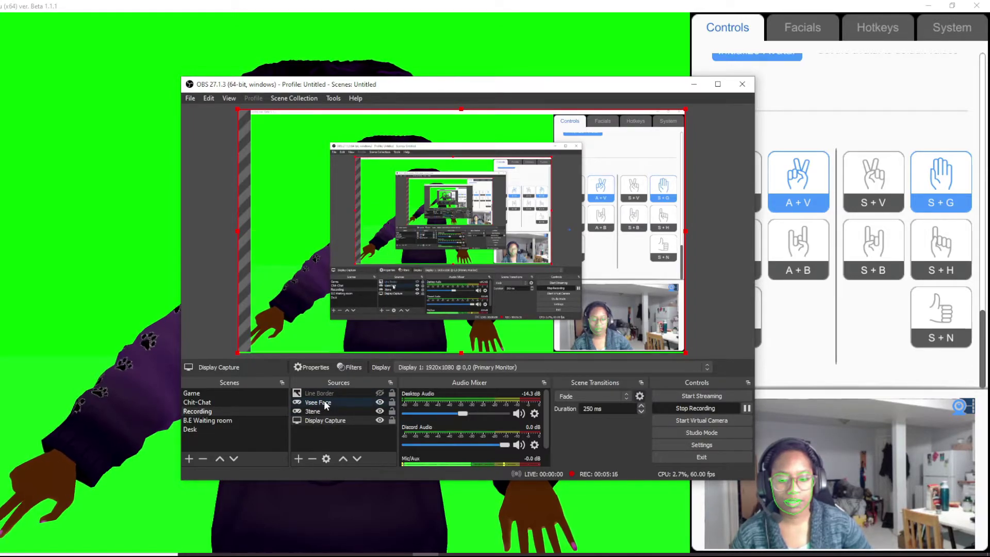
pyautogui.click(298, 459)
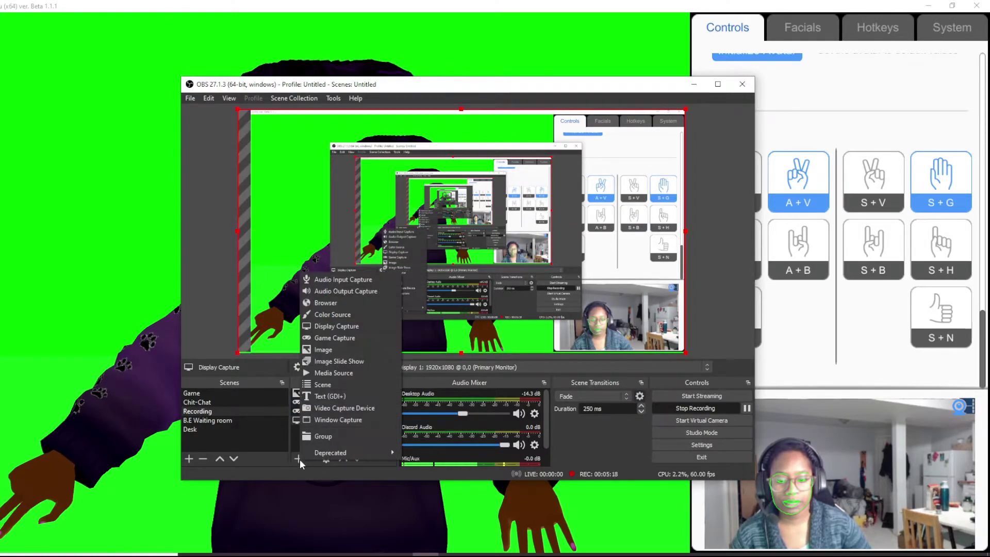
pyautogui.click(345, 338)
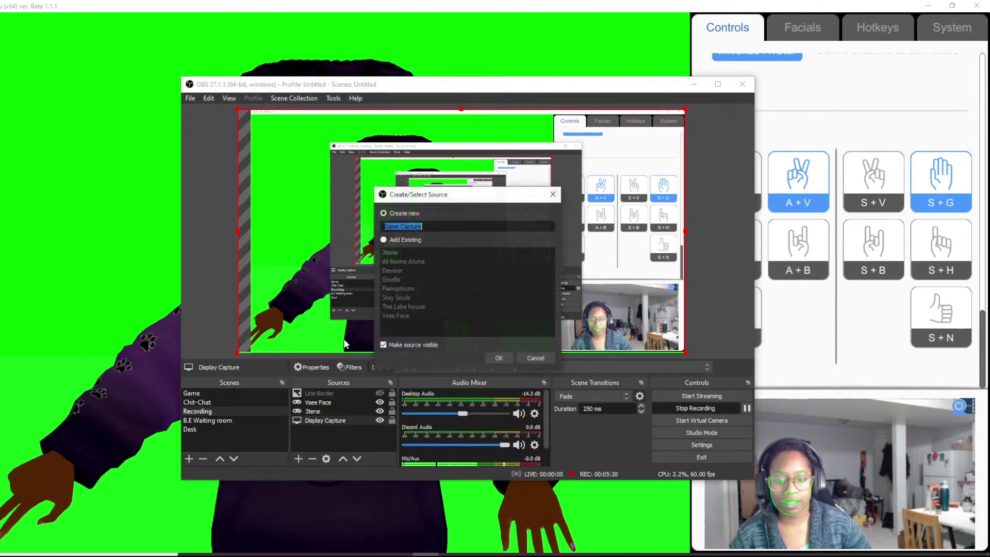
pyautogui.write('Wak')
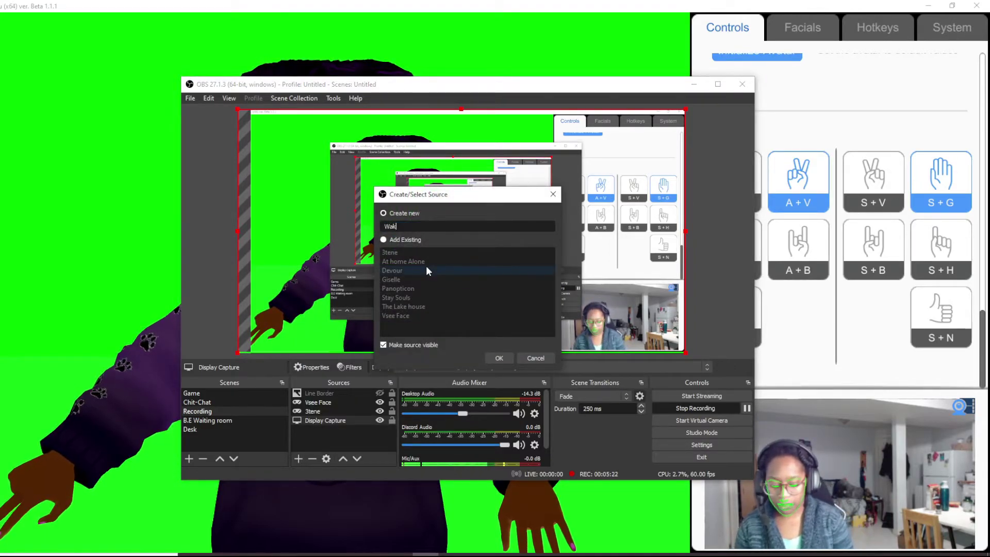
pyautogui.write('aru')
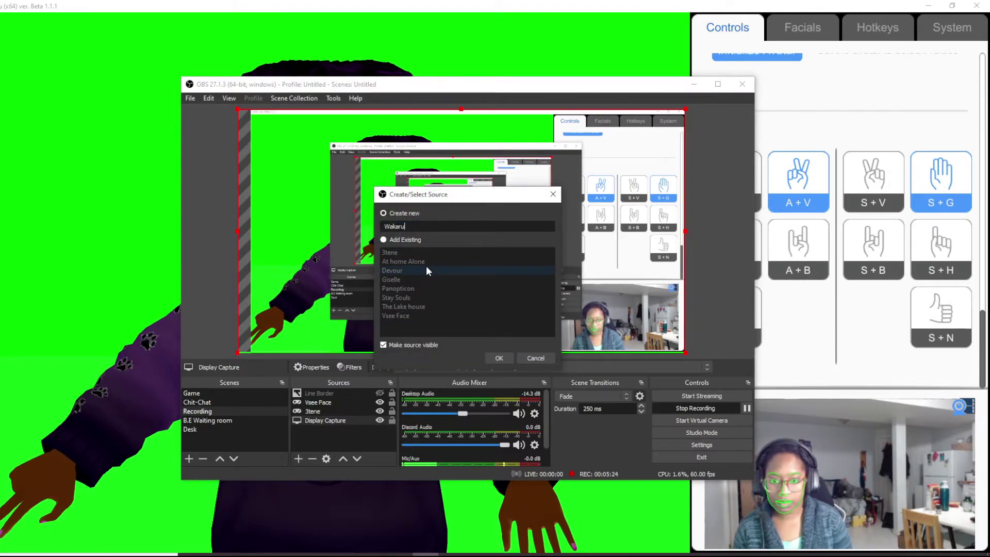
pyautogui.click(493, 357)
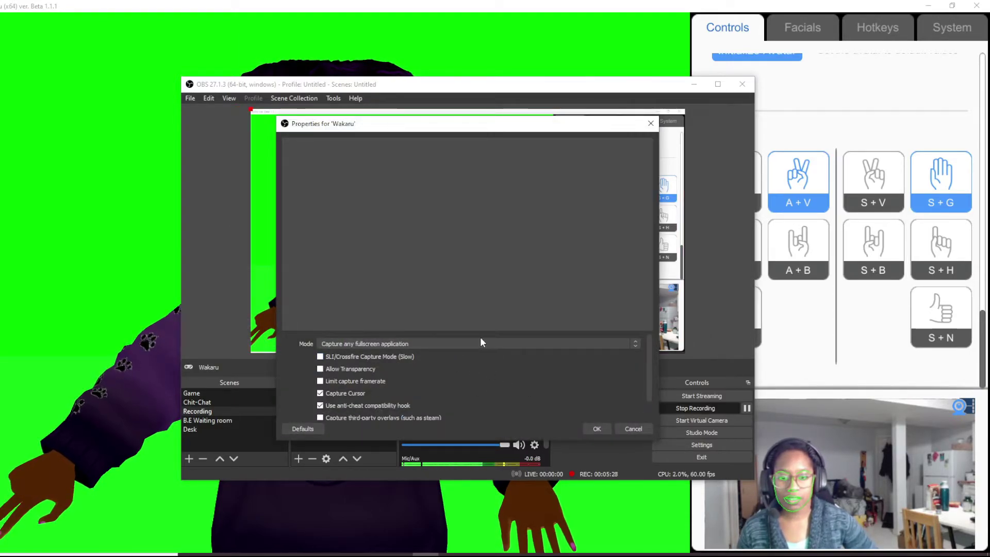
# - Set the Wakaru source to Capture specific window with the window [wakaru.exe]: wakaru (x64) ver. Beta 1.1.1, and apply it
pyautogui.click(481, 343)
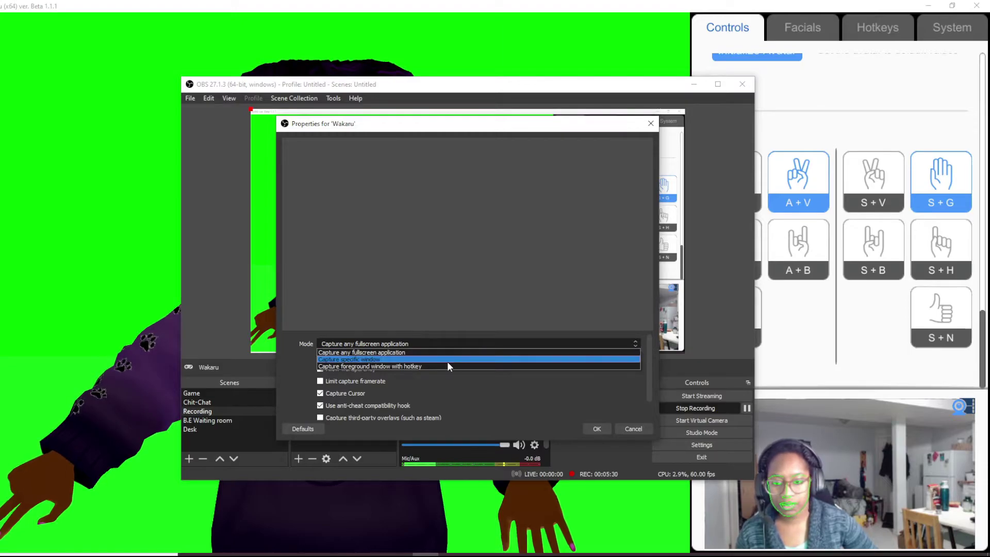
pyautogui.click(449, 366)
pyautogui.click(434, 322)
pyautogui.click(432, 340)
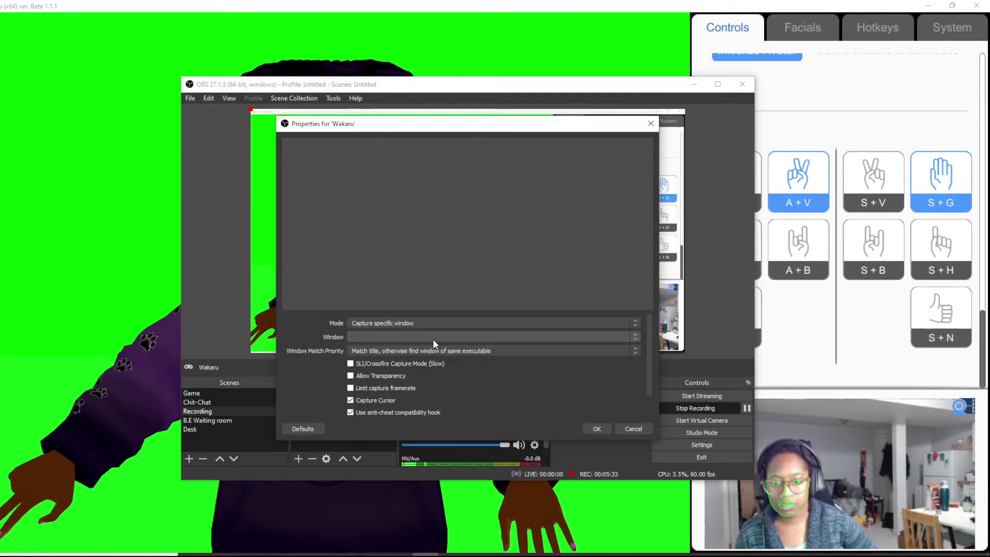
pyautogui.click(434, 338)
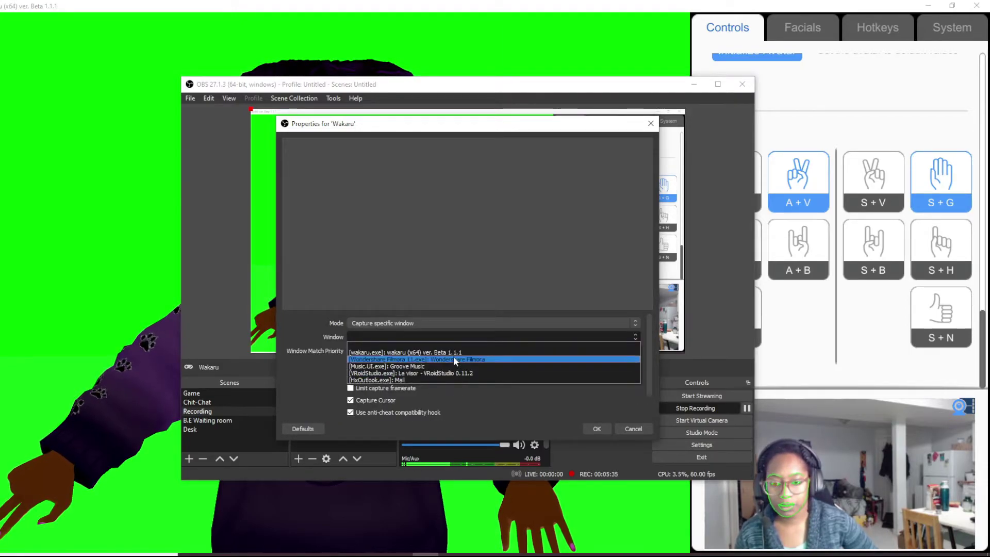
pyautogui.click(452, 352)
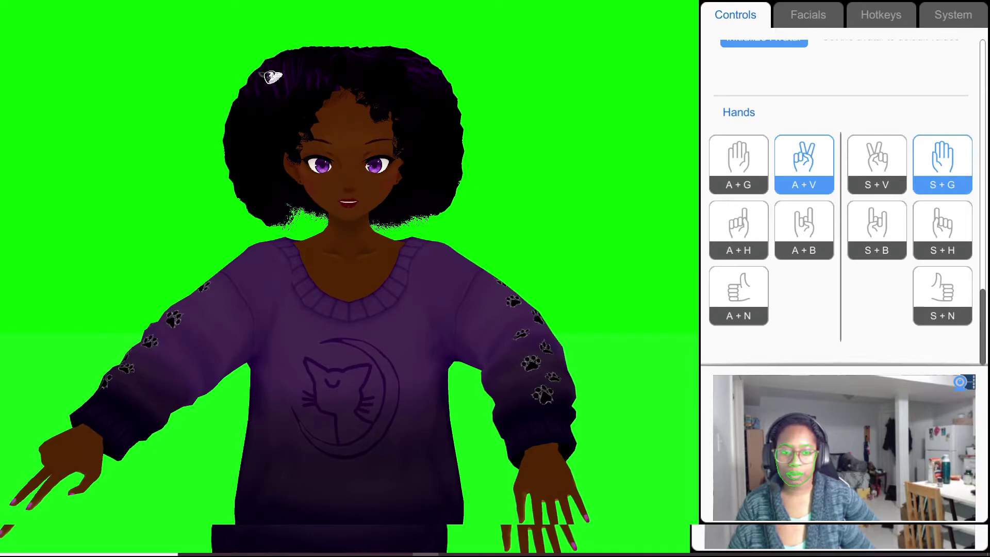
# - Shrink the Wakaru source into the lower-left corner of the scene and hide Wakaru's control panel from the capture
pyautogui.moveTo(684, 109); pyautogui.dragTo(437, 242)
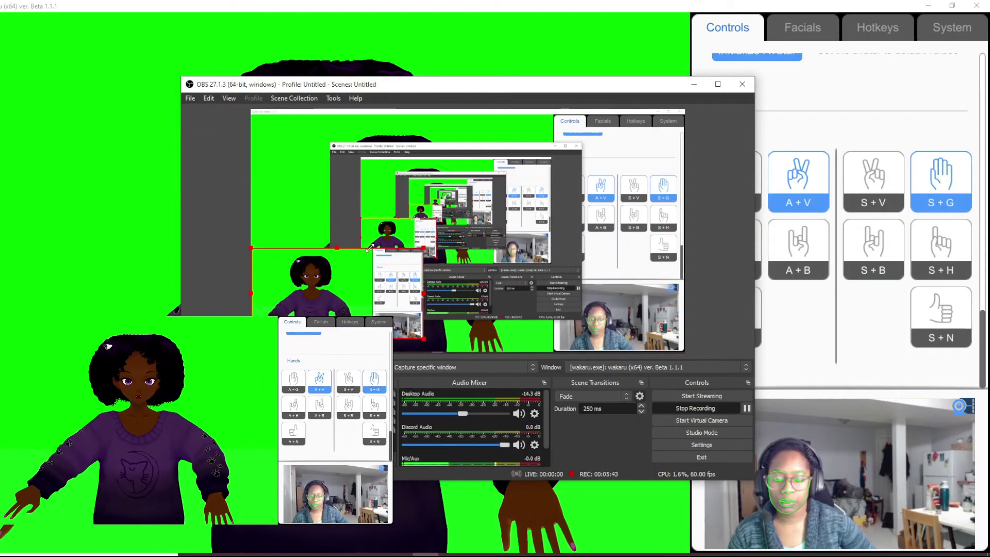
pyautogui.click(206, 9)
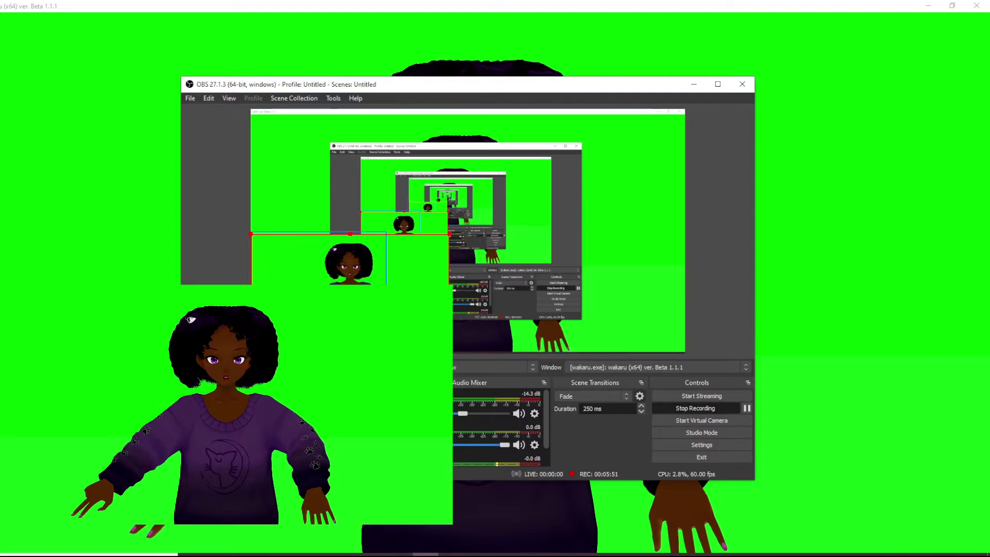
pyautogui.moveTo(412, 283); pyautogui.dragTo(404, 295)
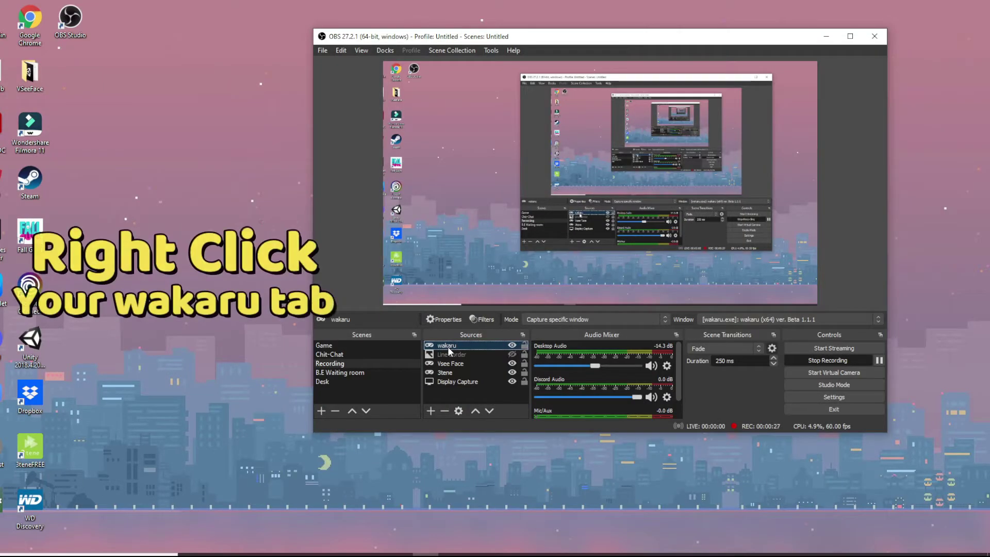
# - Add a chroma key filter named greenscreen to the Wakaru source with Key Color Type Green, and close the filters
pyautogui.rightClick(447, 346)
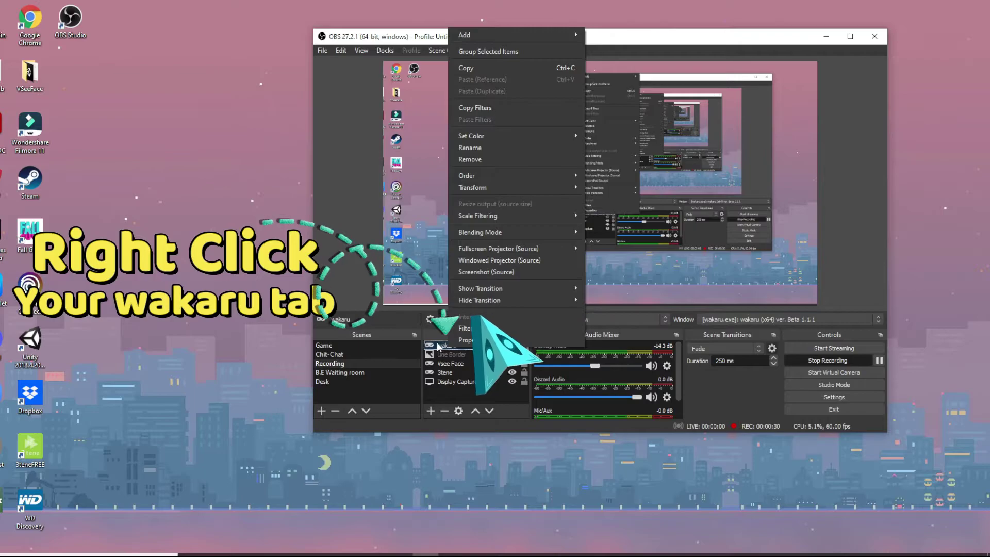
pyautogui.click(466, 329)
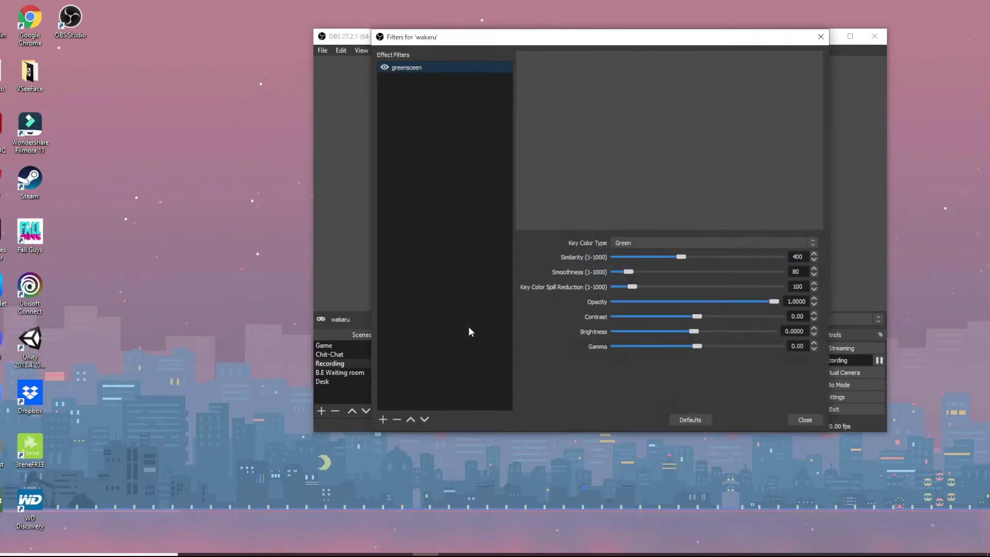
pyautogui.click(383, 420)
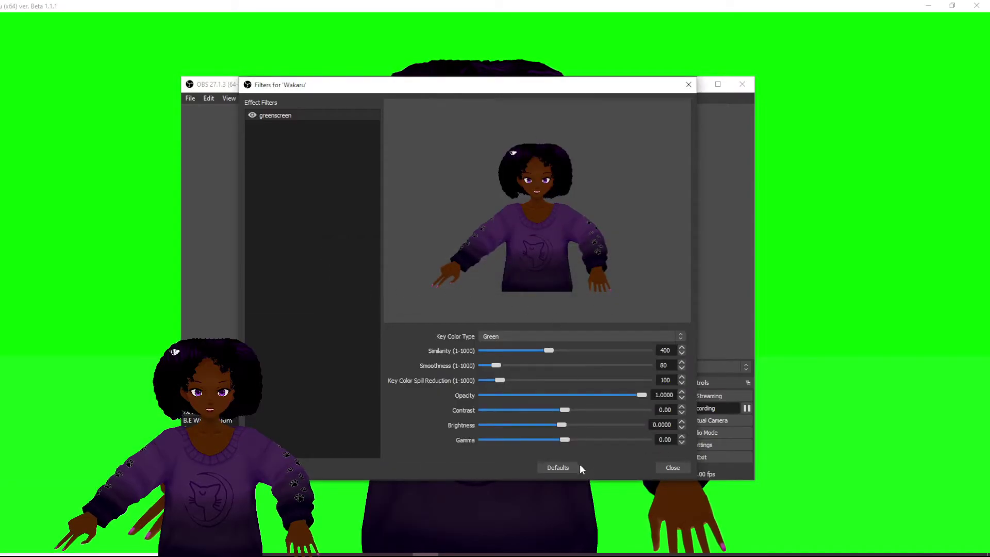
pyautogui.click(671, 467)
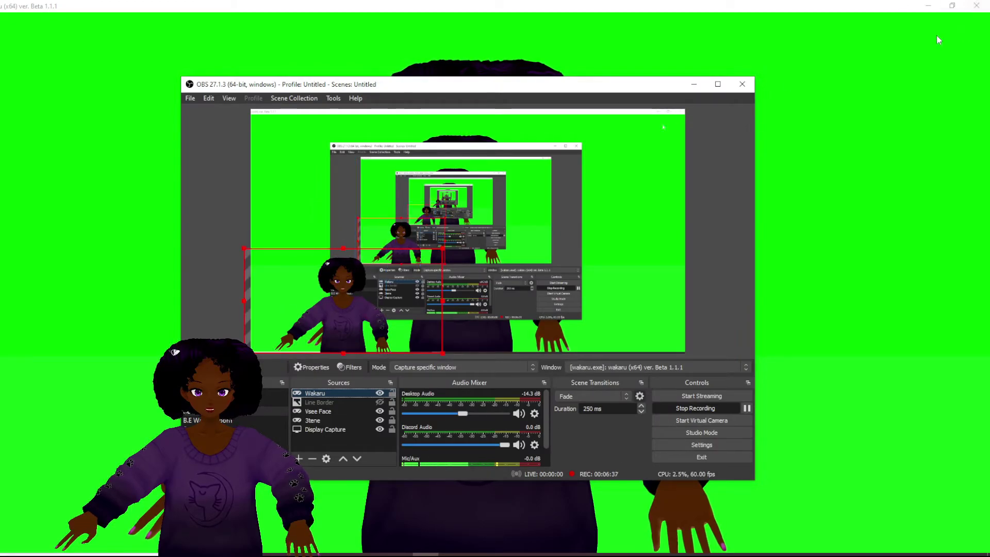
# - Minimize Wakaru and move the OBS window off the screen, leaving the keyed avatar over the desktop
pyautogui.click(928, 6)
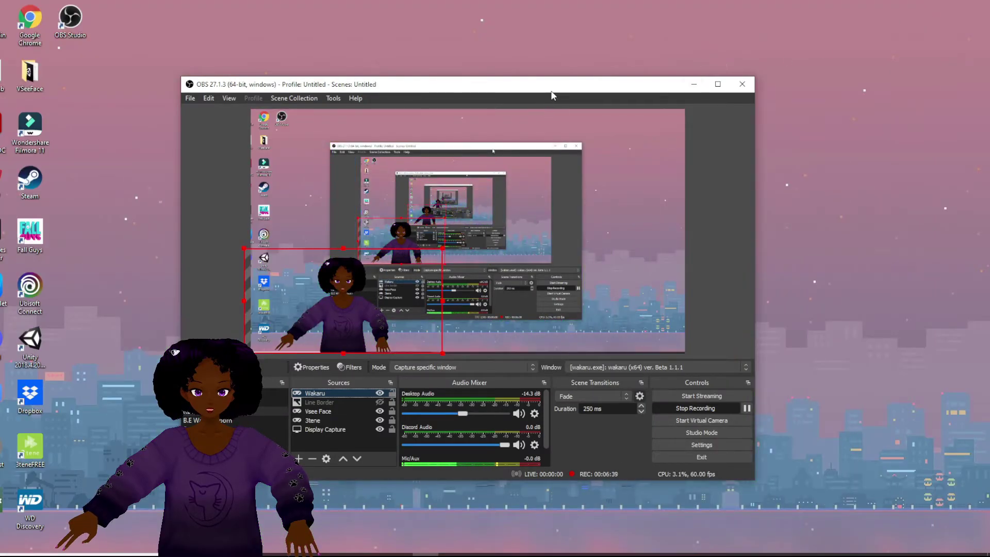
pyautogui.moveTo(552, 91); pyautogui.dragTo(989, 87)
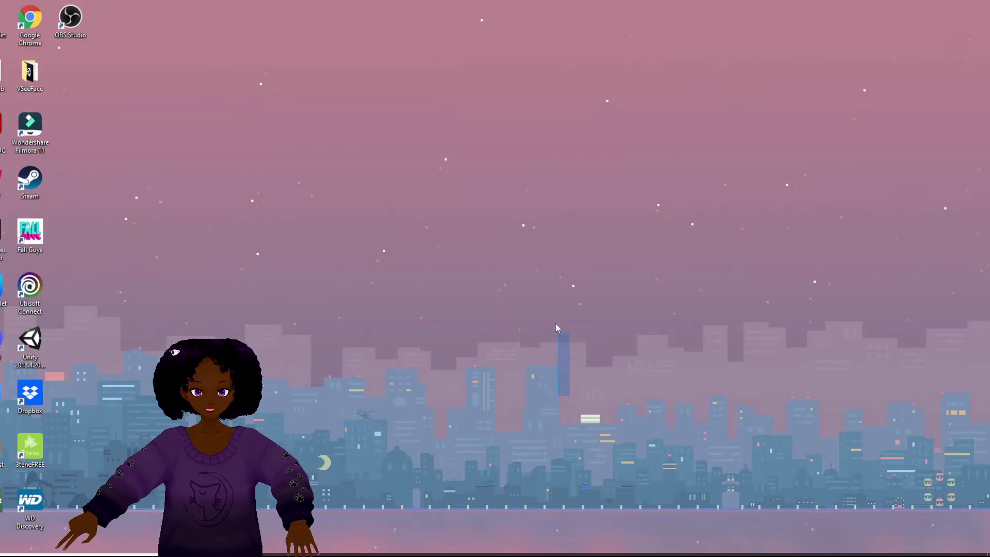
pyautogui.press('s')
pyautogui.press('s')
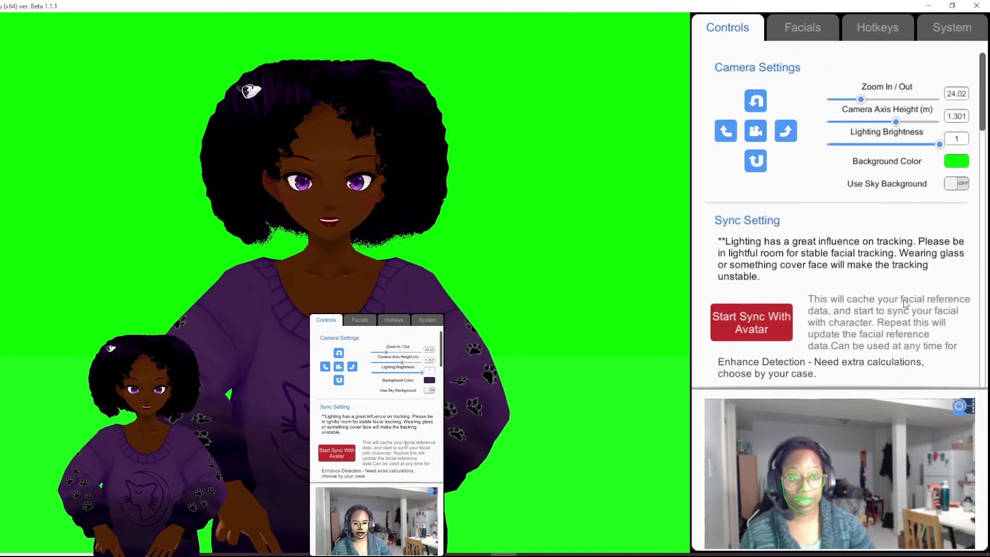
# - Review Wakaru's sync settings and restart the sync with the avatar to refresh the facial reference data
pyautogui.scroll(-3, 905, 303)
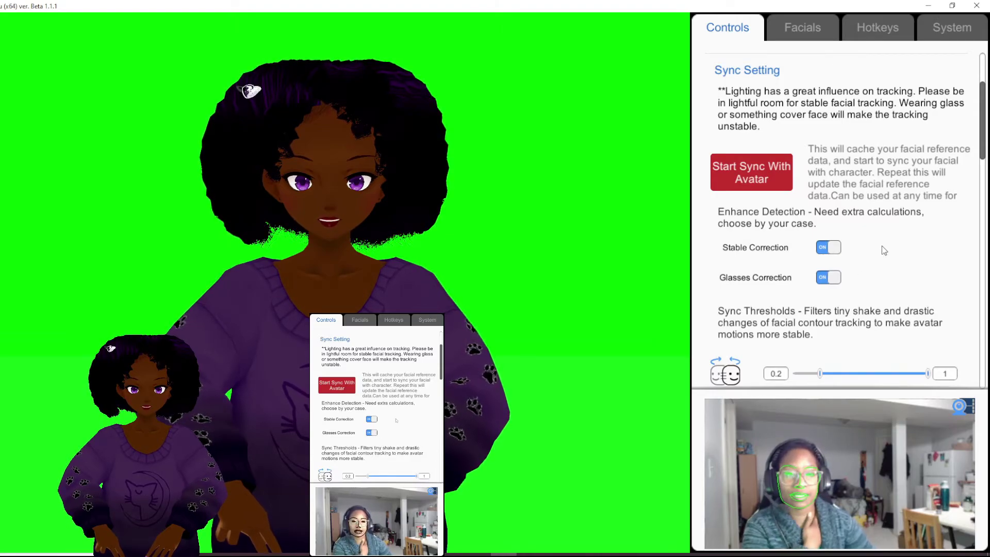
pyautogui.scroll(-5, 914, 231)
pyautogui.scroll(3, 914, 231)
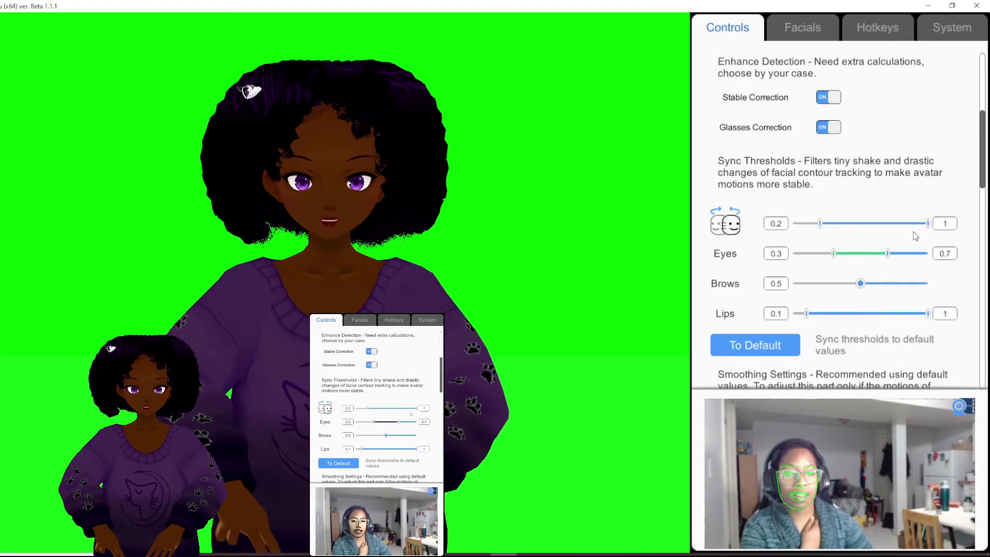
pyautogui.scroll(6, 797, 191)
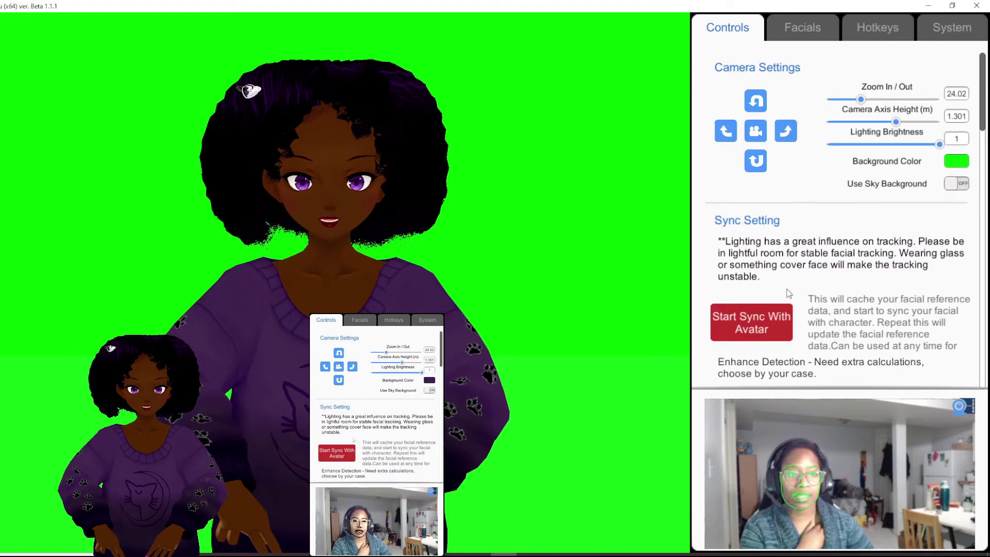
pyautogui.click(768, 315)
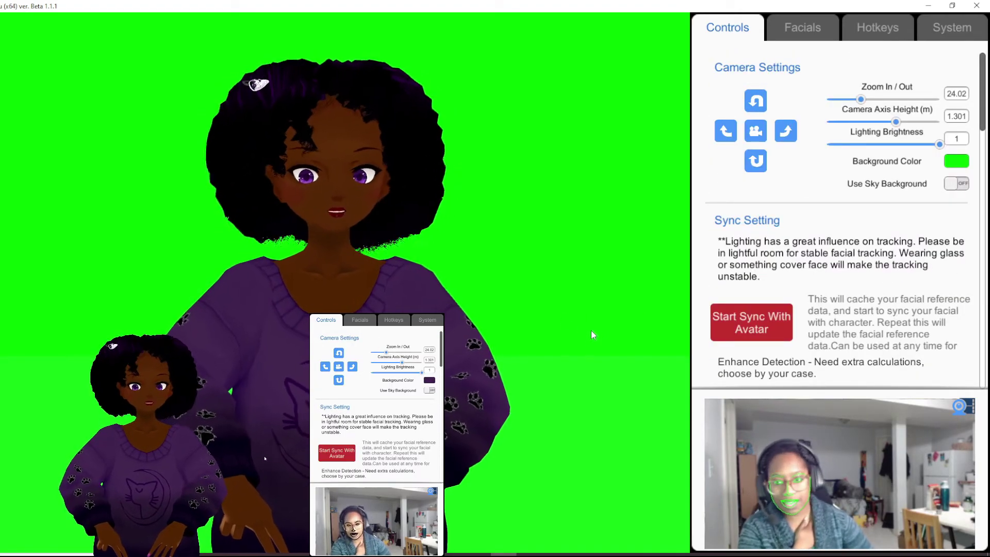
# - Minimize the Wakaru, Steam and itch.io browser windows to show the avatar over the bare desktop
pyautogui.click(928, 6)
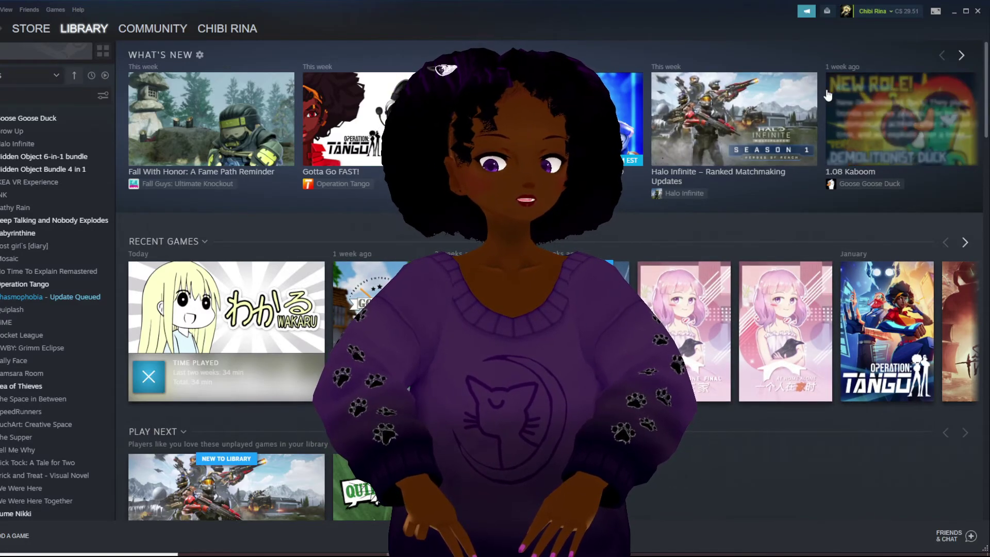
pyautogui.click(955, 11)
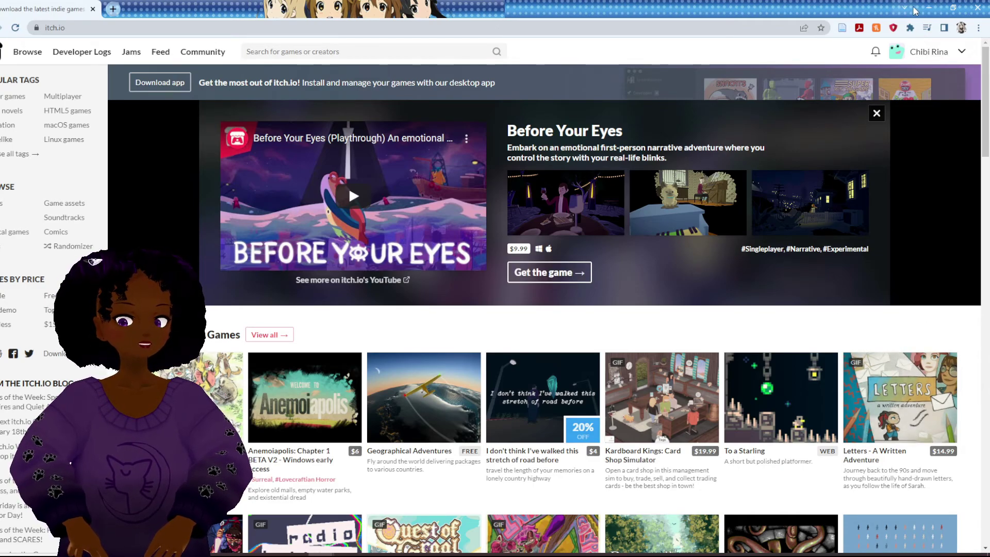
pyautogui.click(929, 8)
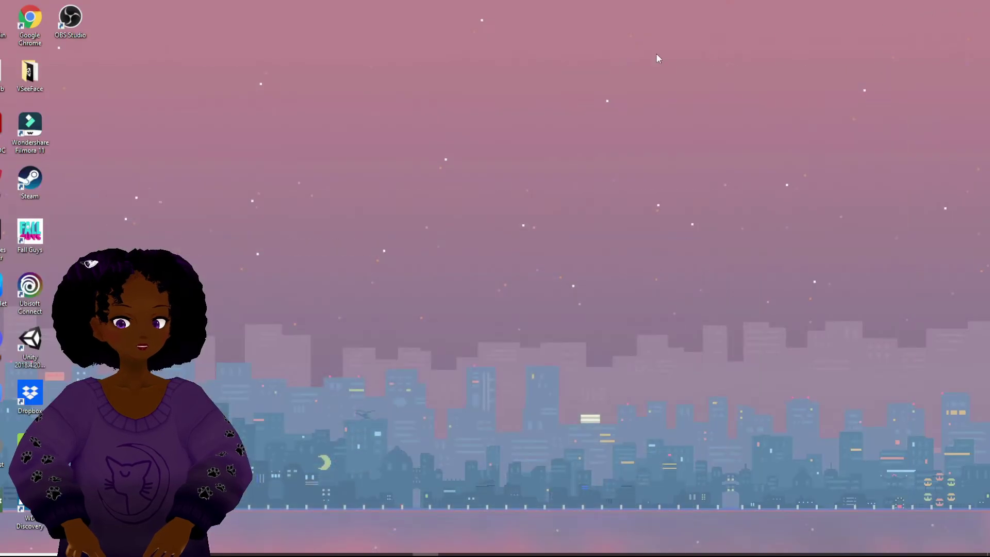